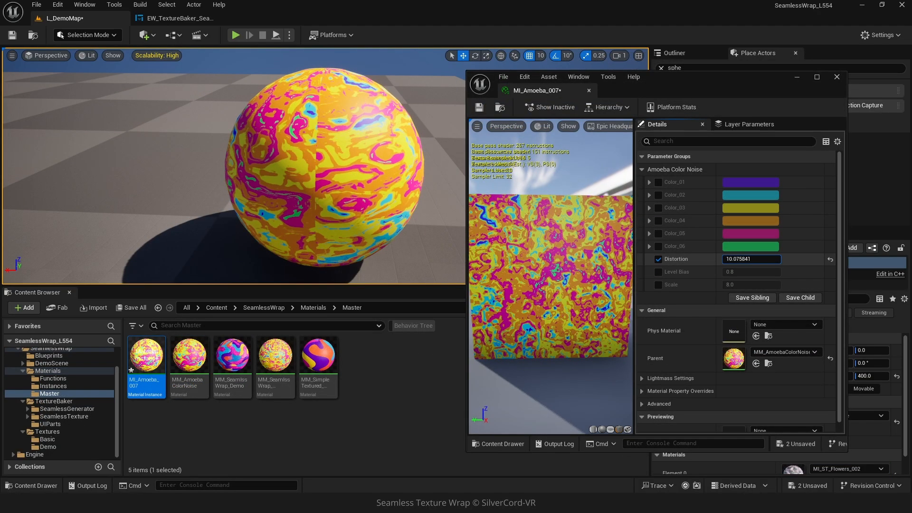
- Preview tweaks: raise Distortion, enable Level Bias at about 1.32, and enable Scale
{"action": "left_click_drag", "start_coordinate": [751, 259], "coordinate": [798, 259]}
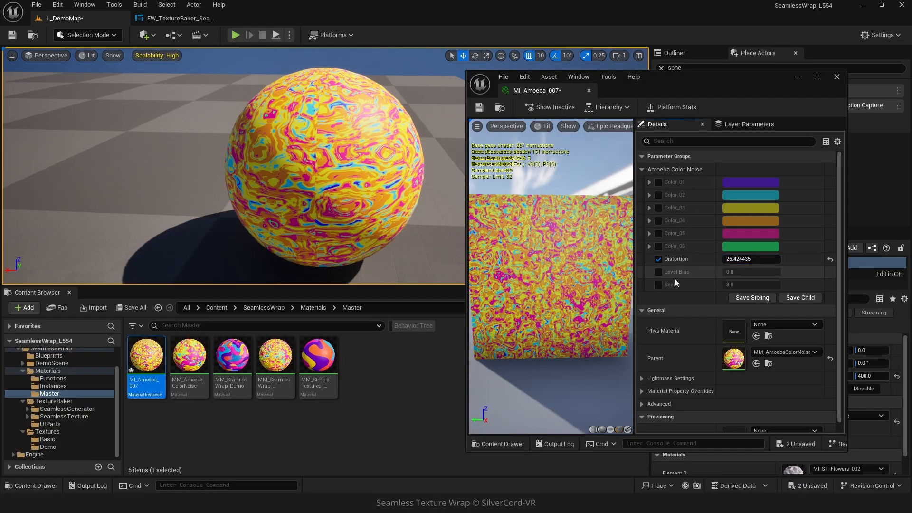
{"action": "left_click", "coordinate": [659, 271]}
{"action": "left_click_drag", "start_coordinate": [731, 272], "coordinate": [705, 285]}
{"action": "left_click", "coordinate": [658, 285]}
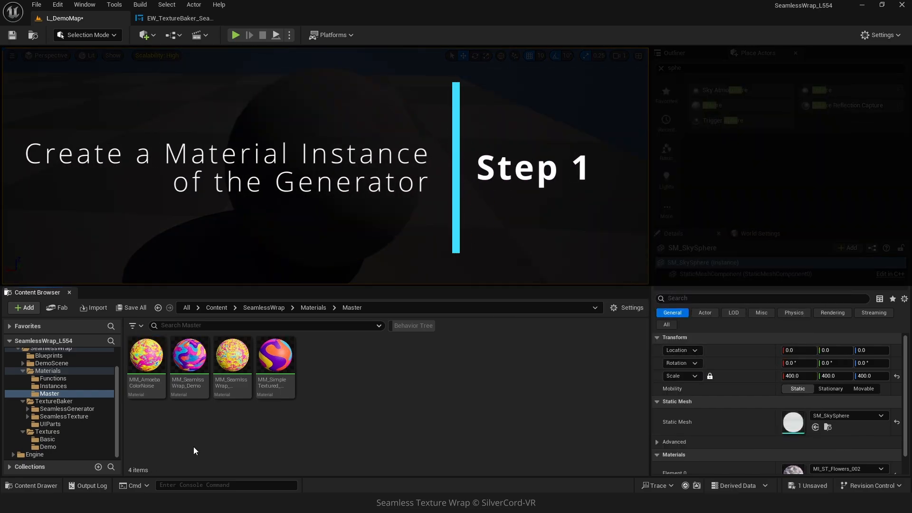
- Create material instance MI_Amoeba_007 from MM_AmoebaColorNoise and drag it onto the sphere
{"action": "left_click", "coordinate": [144, 360]}
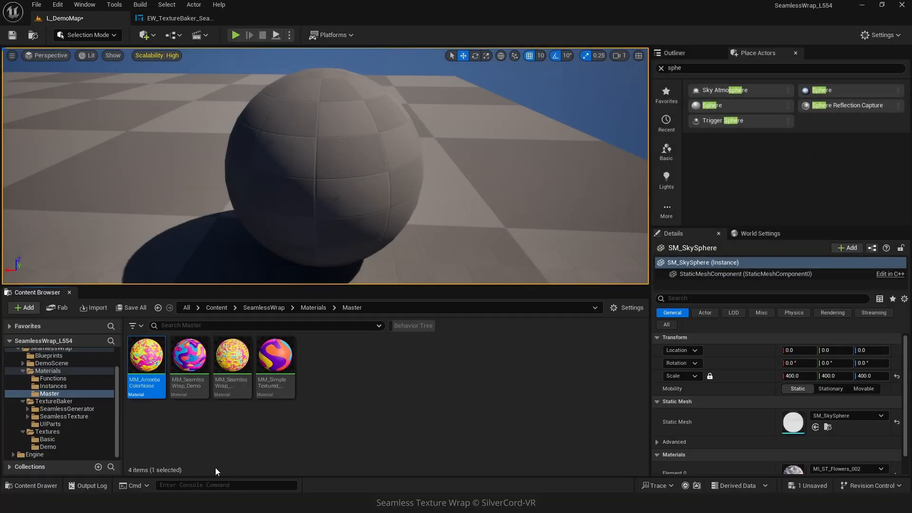
{"action": "mouse_move", "coordinate": [142, 370]}
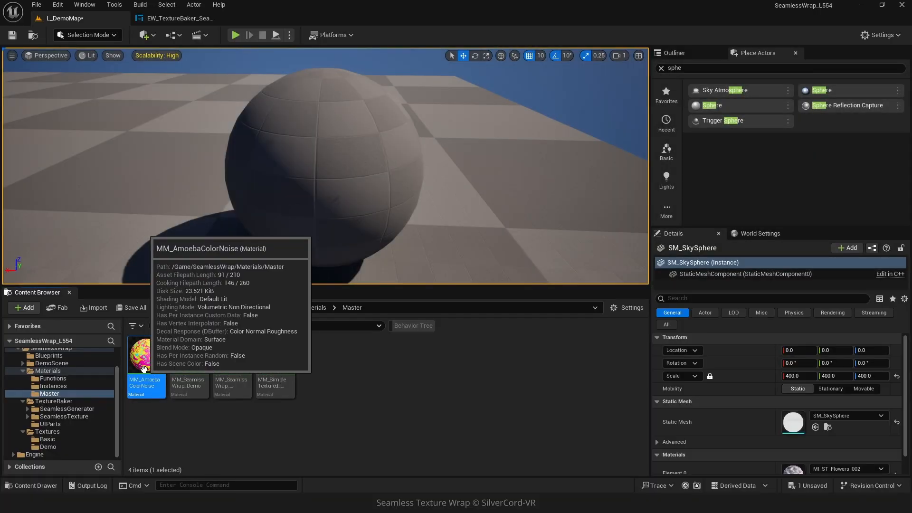
{"action": "right_click", "coordinate": [144, 369]}
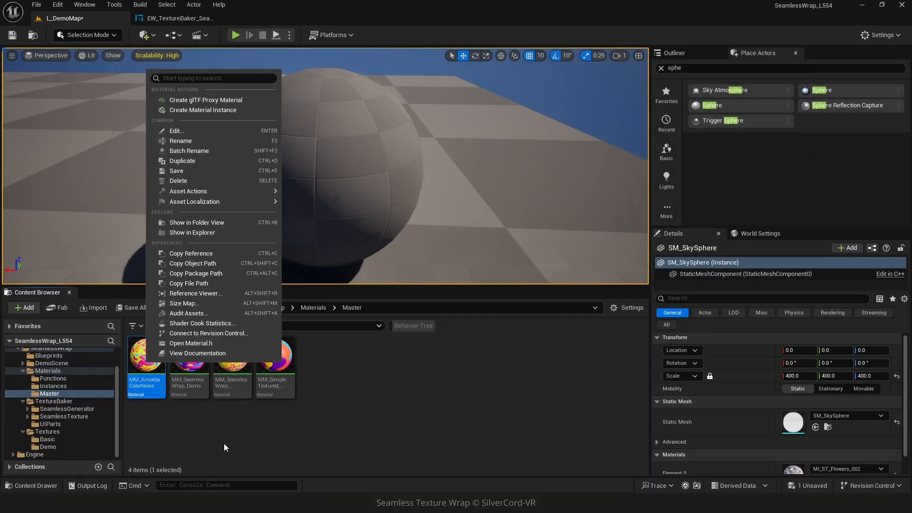
{"action": "left_click", "coordinate": [206, 113]}
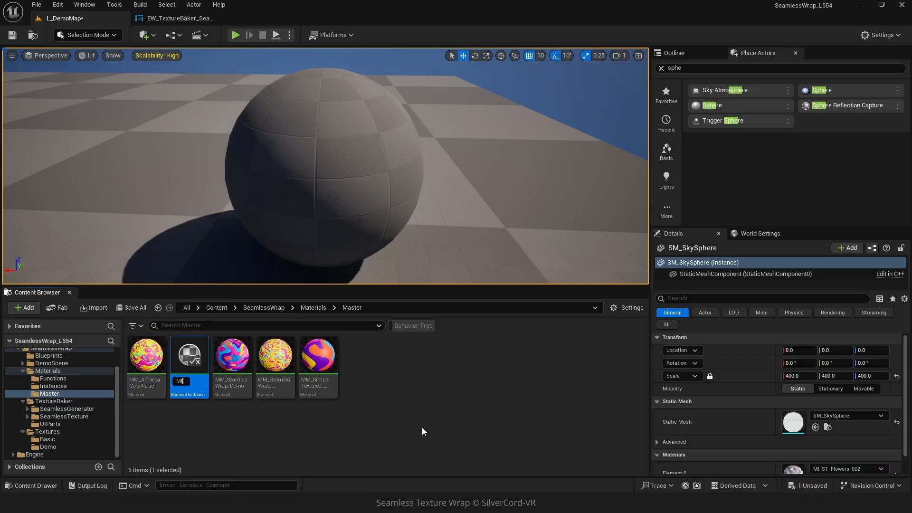
{"action": "type", "text": "MI_Amoeba_007"}
{"action": "key", "text": "Return"}
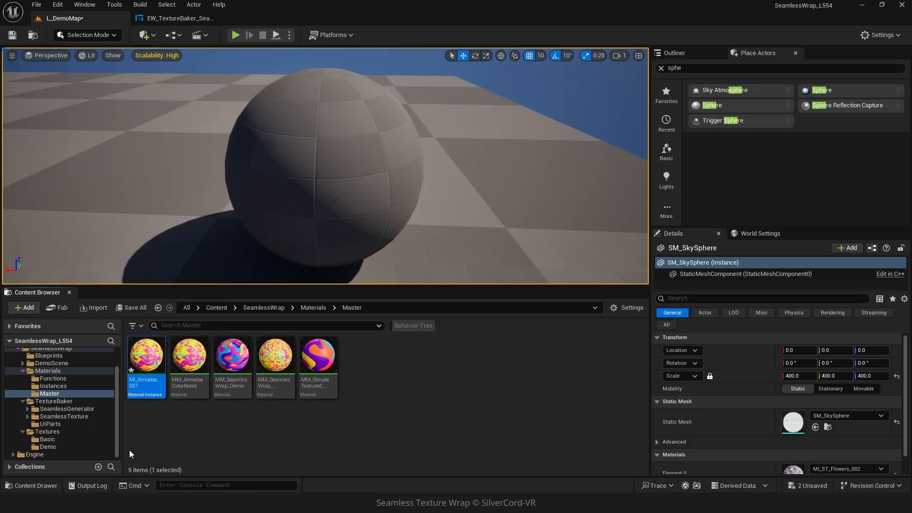
{"action": "left_click_drag", "start_coordinate": [153, 361], "coordinate": [326, 173]}
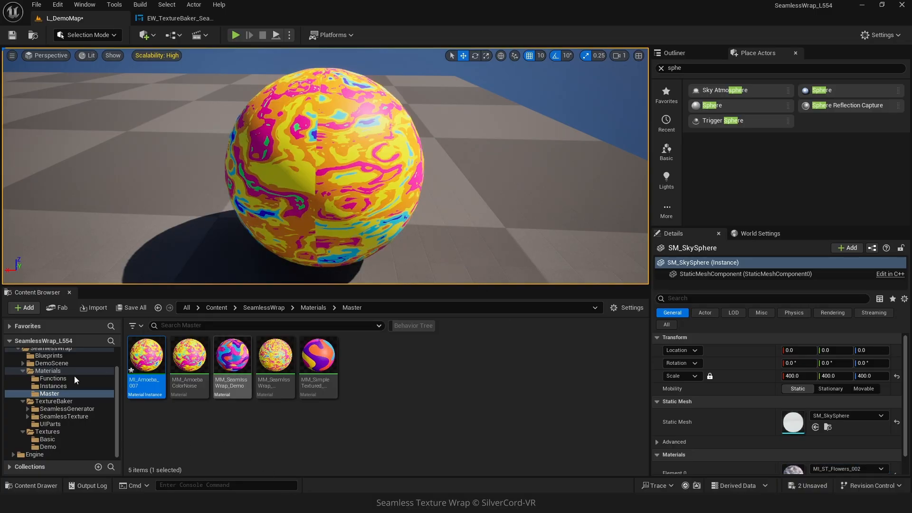
- In MI_Amoeba_007, override Distortion (26.42), Level Bias (1.07) and Scale (5.06)
{"action": "double_click", "coordinate": [151, 367]}
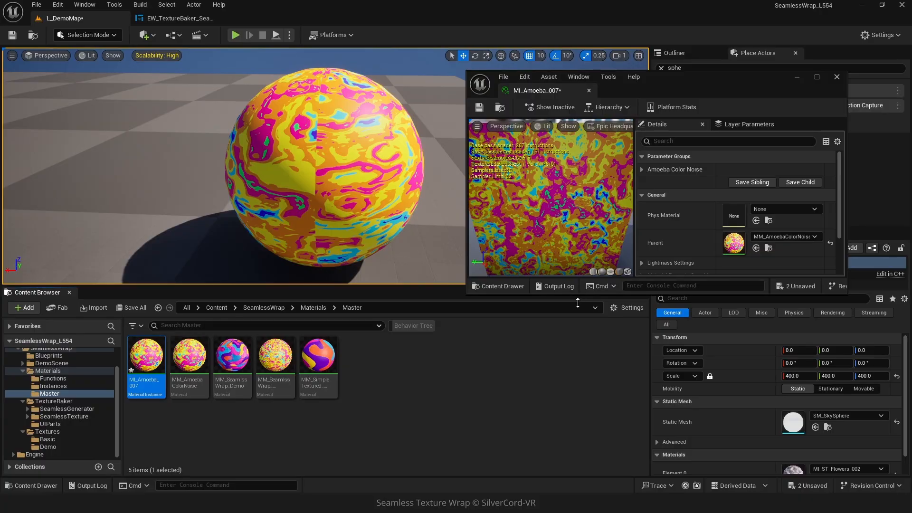
{"action": "mouse_move", "coordinate": [541, 276]}
{"action": "left_mouse_down"}
{"action": "mouse_move", "coordinate": [527, 274]}
{"action": "mouse_move", "coordinate": [541, 275]}
{"action": "left_mouse_up"}
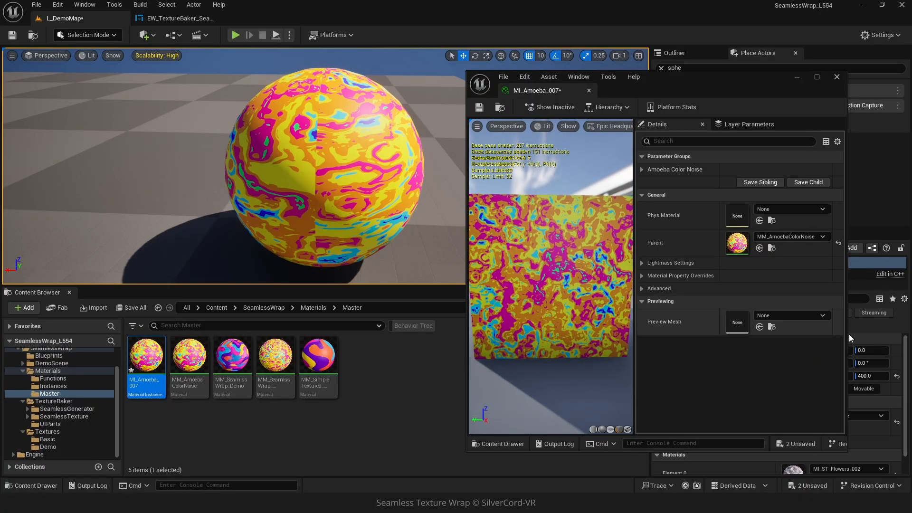
{"action": "left_click", "coordinate": [642, 170]}
{"action": "left_click", "coordinate": [658, 259]}
{"action": "left_click_drag", "start_coordinate": [739, 259], "coordinate": [792, 259]}
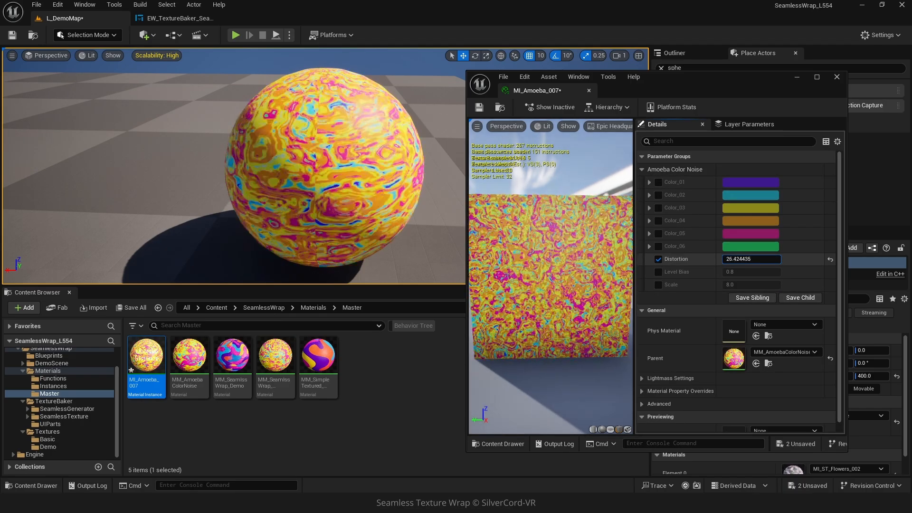
{"action": "left_click", "coordinate": [659, 272]}
{"action": "left_click_drag", "start_coordinate": [734, 272], "coordinate": [710, 285]}
{"action": "left_click", "coordinate": [658, 285]}
- Set Color_01 to dark red and Color_02 to orange
{"action": "left_click", "coordinate": [658, 182]}
{"action": "left_click", "coordinate": [739, 185]}
{"action": "left_click_drag", "start_coordinate": [625, 257], "coordinate": [659, 374]}
{"action": "left_click", "coordinate": [665, 420]}
{"action": "left_click", "coordinate": [745, 199]}
{"action": "left_click", "coordinate": [673, 271]}
{"action": "mouse_move", "coordinate": [602, 306]}
{"action": "left_mouse_down"}
{"action": "mouse_move", "coordinate": [625, 314]}
{"action": "mouse_move", "coordinate": [673, 298]}
{"action": "left_mouse_up"}
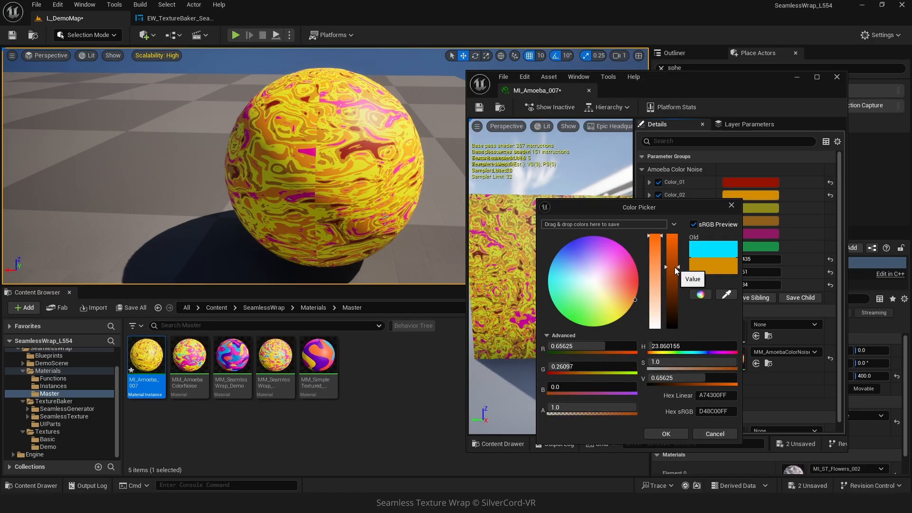
{"action": "left_click", "coordinate": [666, 434]}
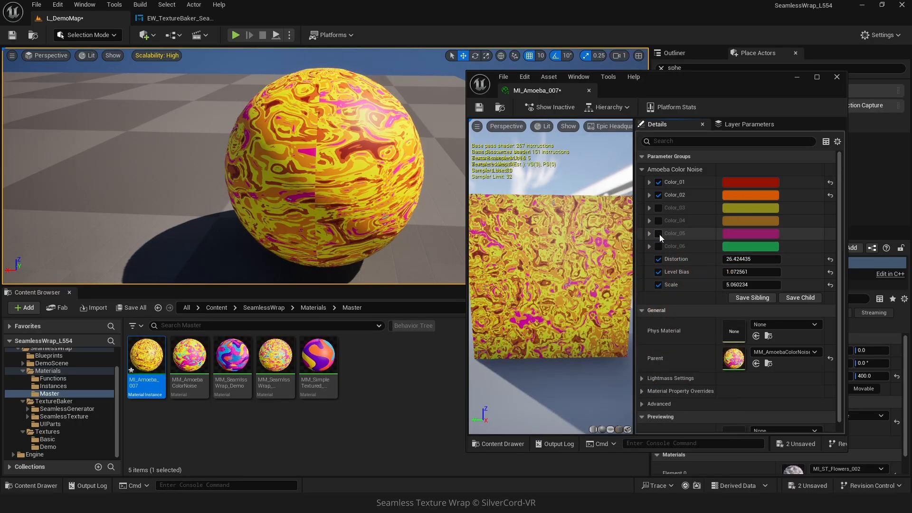
- Set Color_05 to white and Color_06 to black, then save and close the instance
{"action": "left_click", "coordinate": [735, 247]}
{"action": "mouse_move", "coordinate": [550, 273]}
{"action": "left_mouse_down"}
{"action": "mouse_move", "coordinate": [528, 282]}
{"action": "mouse_move", "coordinate": [525, 374]}
{"action": "left_mouse_up"}
{"action": "left_click_drag", "start_coordinate": [644, 340], "coordinate": [647, 375]}
{"action": "left_click", "coordinate": [654, 469]}
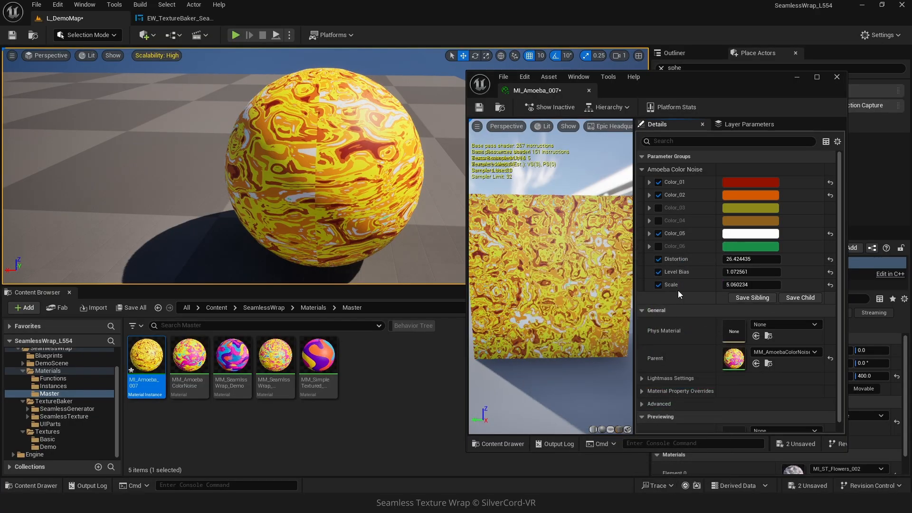
{"action": "left_click", "coordinate": [658, 246]}
{"action": "left_click", "coordinate": [739, 247]}
{"action": "left_click_drag", "start_coordinate": [662, 318], "coordinate": [667, 368]}
{"action": "left_click", "coordinate": [657, 474]}
{"action": "left_click", "coordinate": [479, 107]}
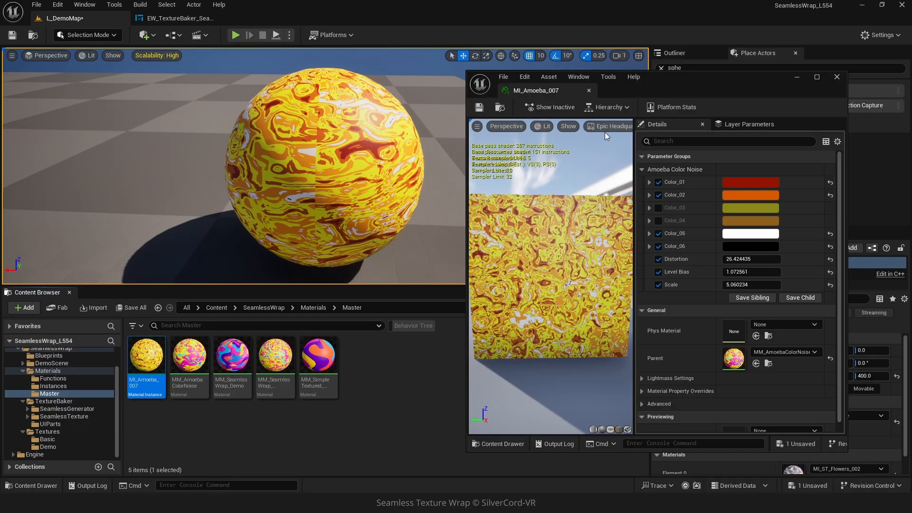
{"action": "left_click", "coordinate": [837, 77]}
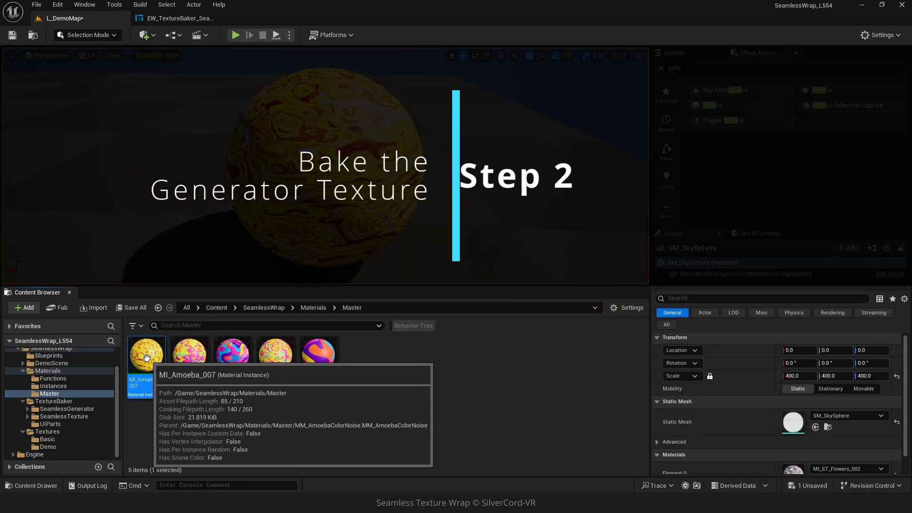
- Move MI_Amoeba_007 into Instances, then select EW_TextureBaker in SeamlessGenerator
{"action": "left_click_drag", "start_coordinate": [147, 357], "coordinate": [67, 386]}
{"action": "left_click", "coordinate": [106, 417]}
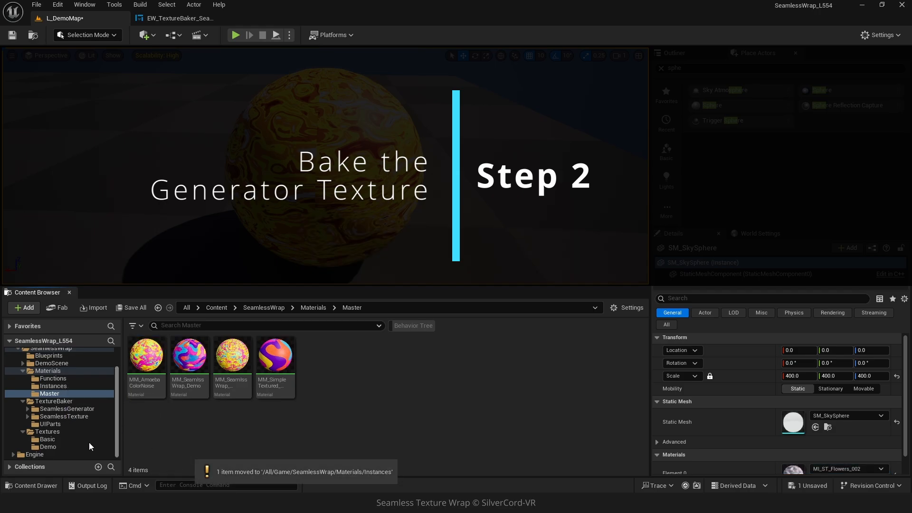
{"action": "left_click", "coordinate": [50, 411]}
{"action": "left_click", "coordinate": [28, 409]}
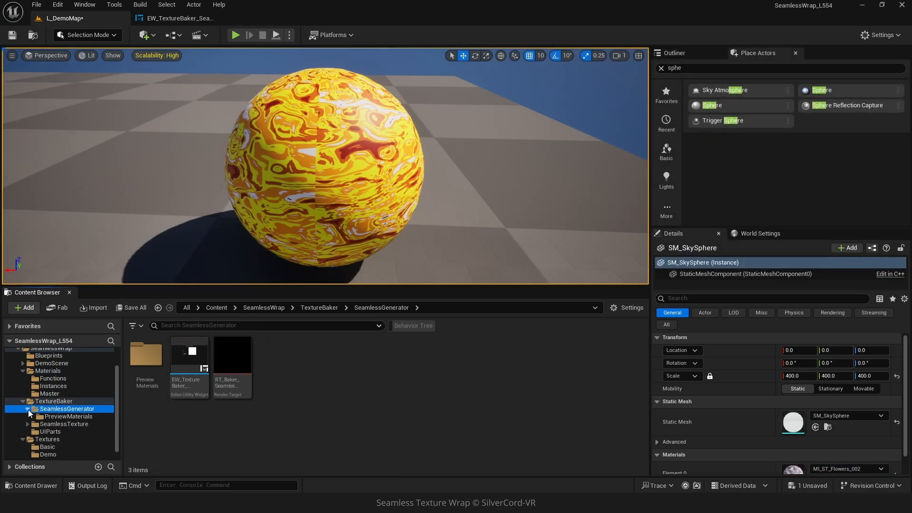
{"action": "left_click", "coordinate": [222, 19]}
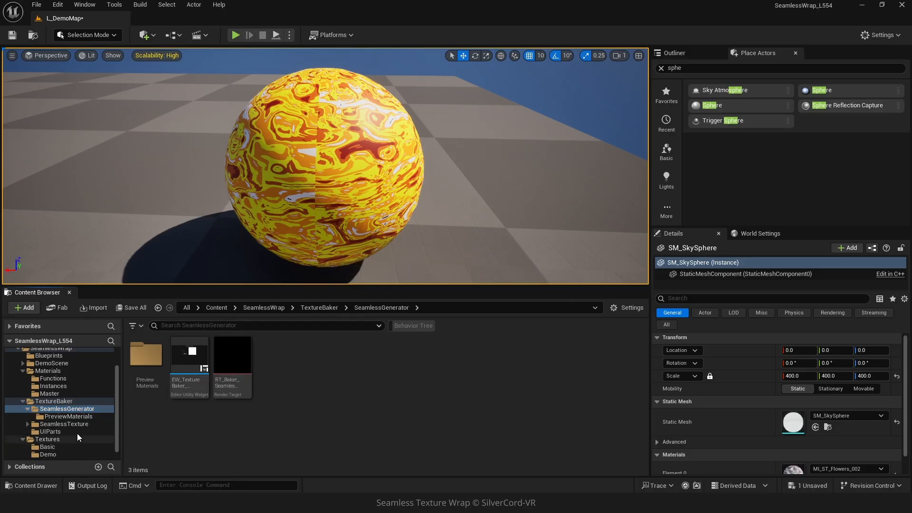
{"action": "left_click", "coordinate": [189, 397]}
- In the EW_TextureBaker graph, set the Source Material default to MI_Amoeba_007
{"action": "double_click", "coordinate": [189, 397]}
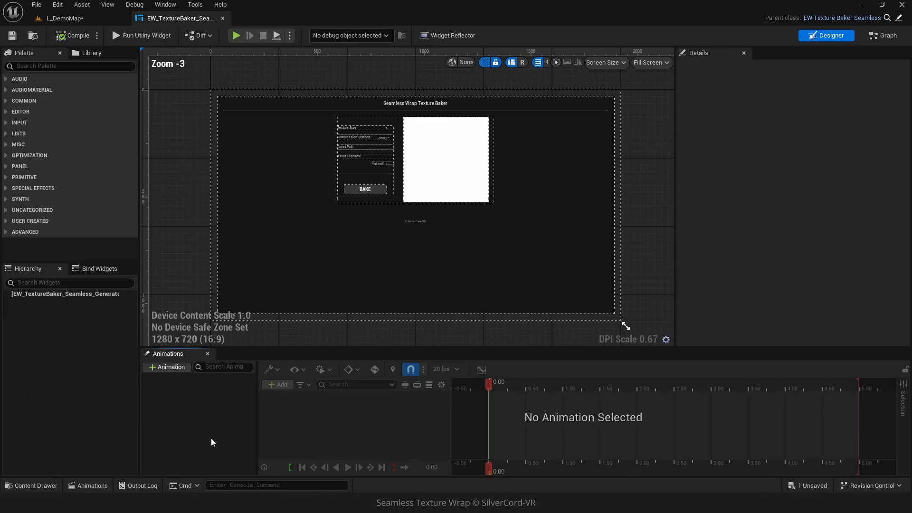
{"action": "left_click", "coordinate": [884, 36]}
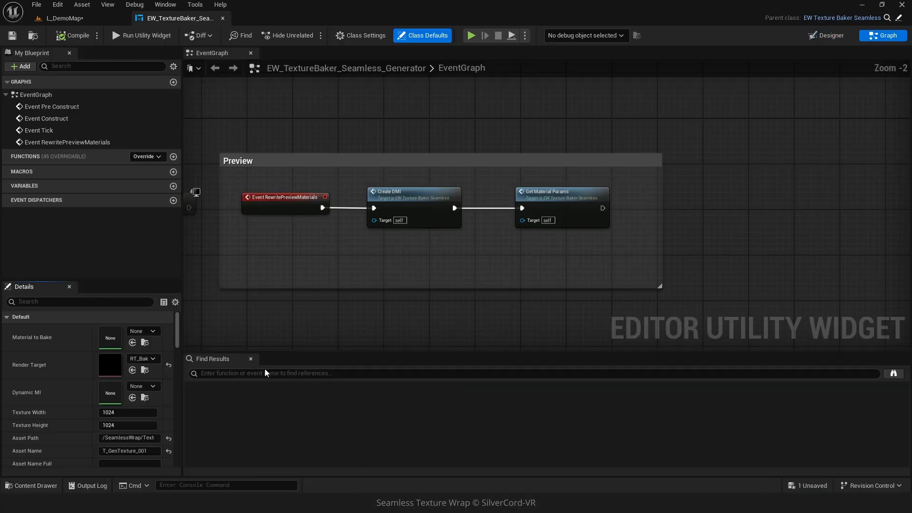
{"action": "left_click", "coordinate": [41, 187]}
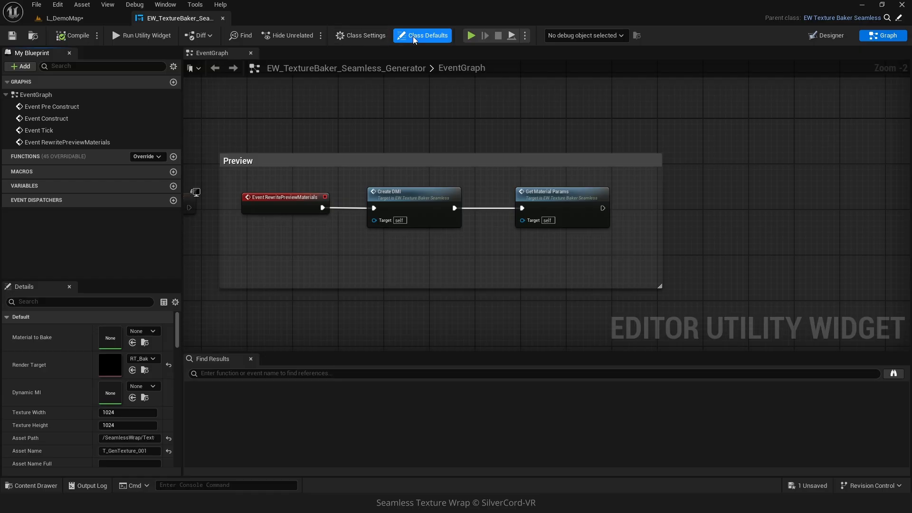
{"action": "scroll", "coordinate": [141, 420], "scroll_direction": "down", "scroll_amount": 2}
{"action": "scroll", "coordinate": [141, 421], "scroll_direction": "down", "scroll_amount": 8}
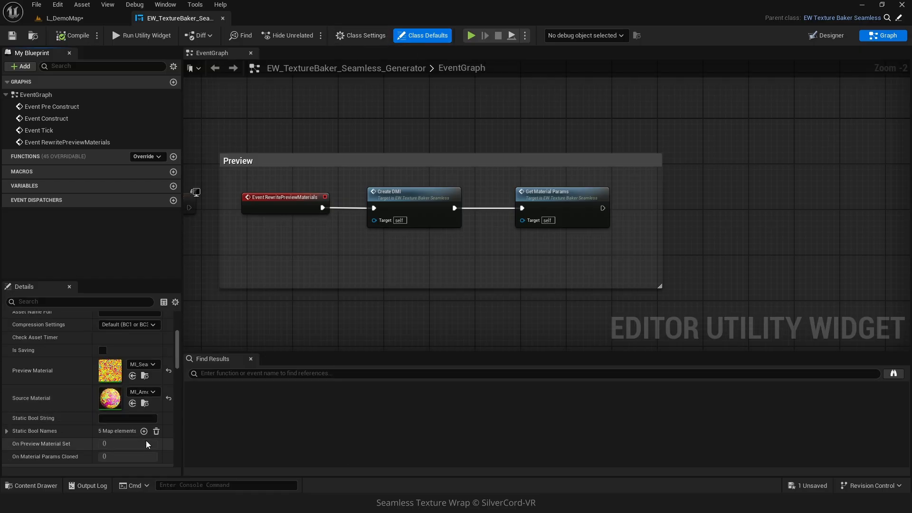
{"action": "left_click", "coordinate": [149, 391]}
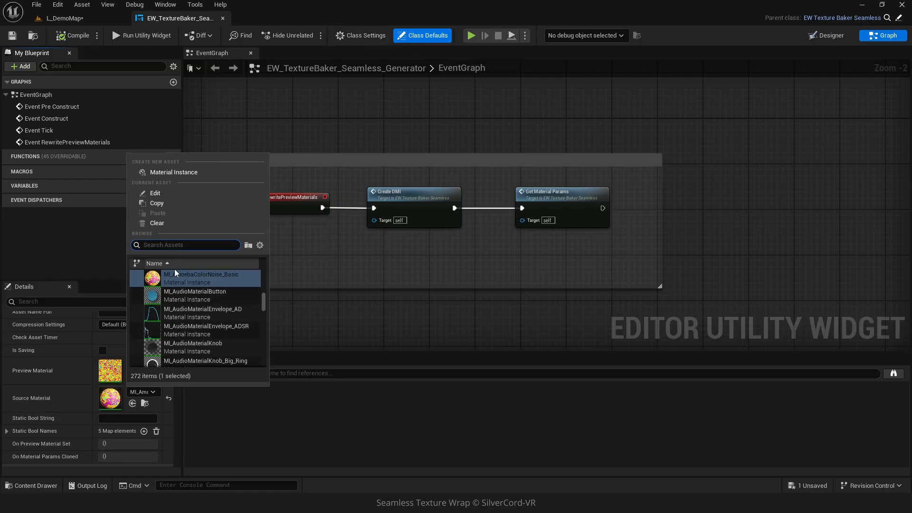
{"action": "type", "text": "amoeba_007"}
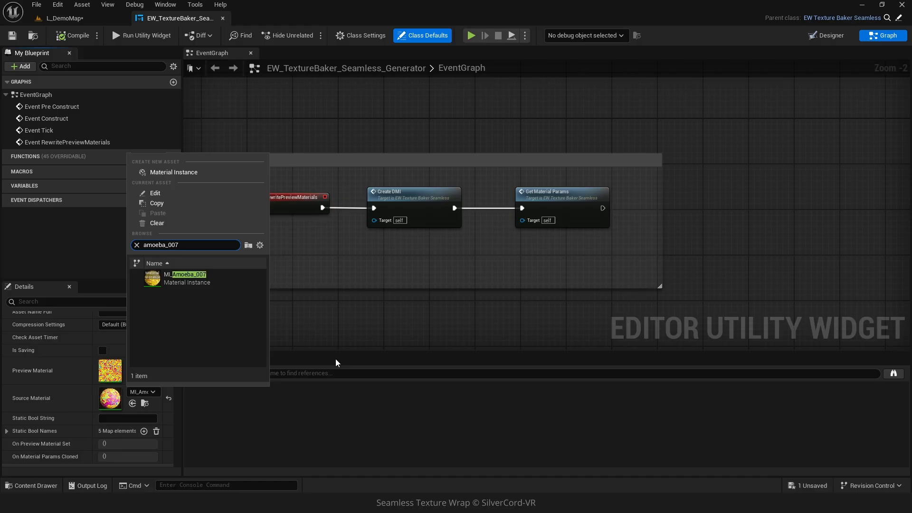
{"action": "left_click", "coordinate": [188, 275]}
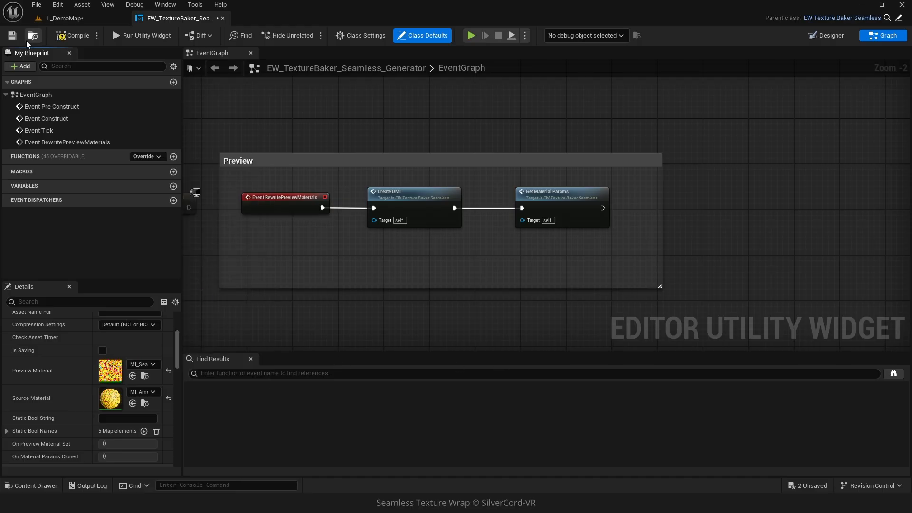
- Compile and save the texture baker blueprint, then run the utility widget
{"action": "left_click", "coordinate": [71, 35]}
{"action": "left_click", "coordinate": [12, 36]}
{"action": "left_click", "coordinate": [119, 36]}
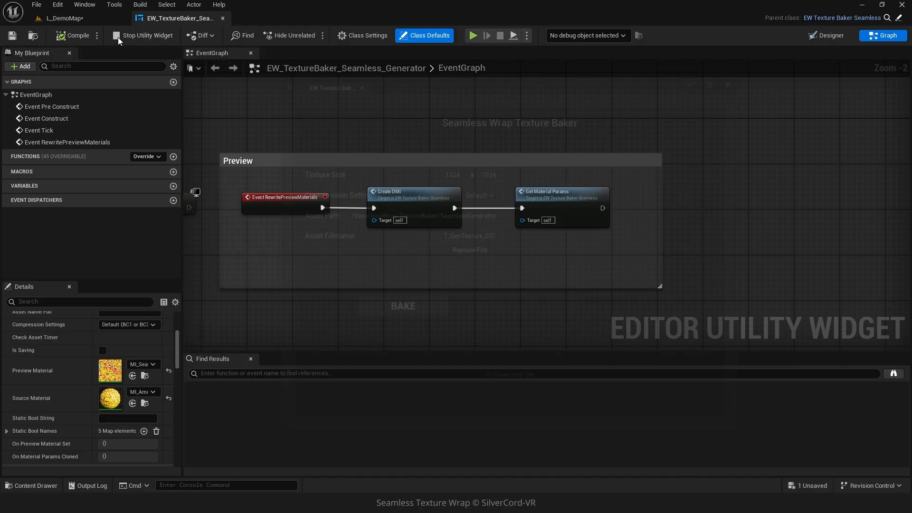
- Set the baker's asset filename to T_SW_Amoeba_007_B and bake the texture
{"action": "left_click", "coordinate": [61, 18]}
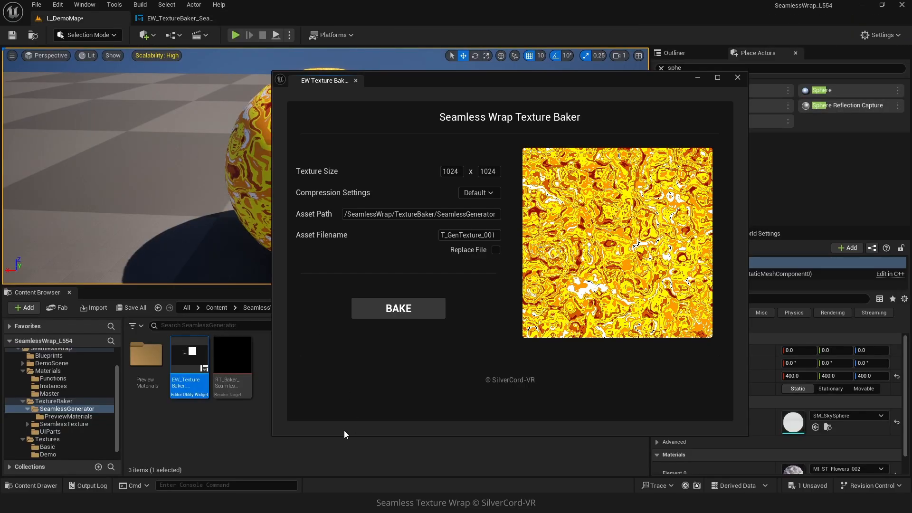
{"action": "left_click_drag", "start_coordinate": [521, 83], "coordinate": [613, 92]}
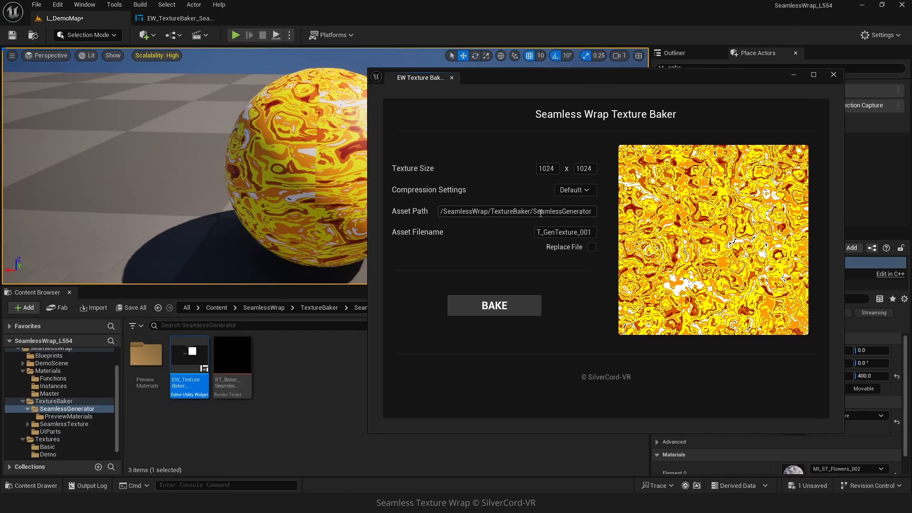
{"action": "left_click_drag", "start_coordinate": [533, 212], "coordinate": [614, 211]}
{"action": "left_click_drag", "start_coordinate": [543, 233], "coordinate": [606, 241]}
{"action": "type", "text": "Amoeba_007_B"}
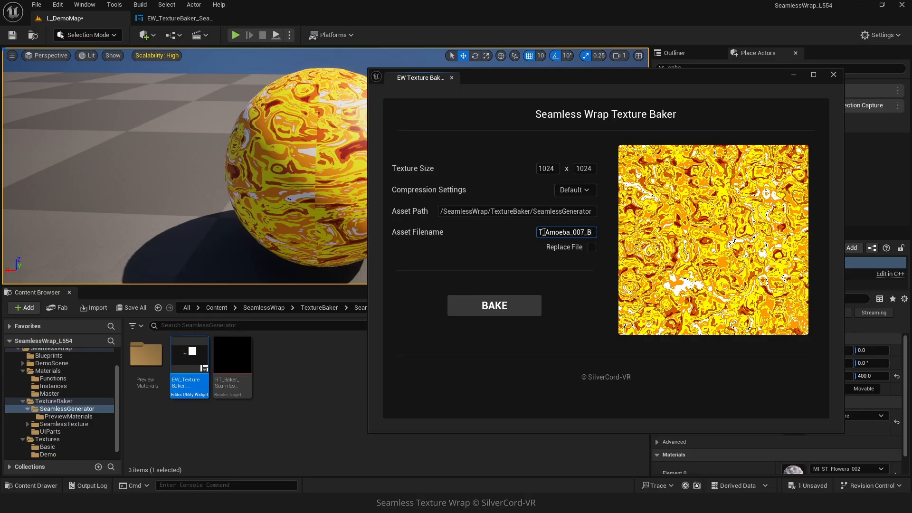
{"action": "type", "text": "_SW"}
{"action": "left_click", "coordinate": [481, 317]}
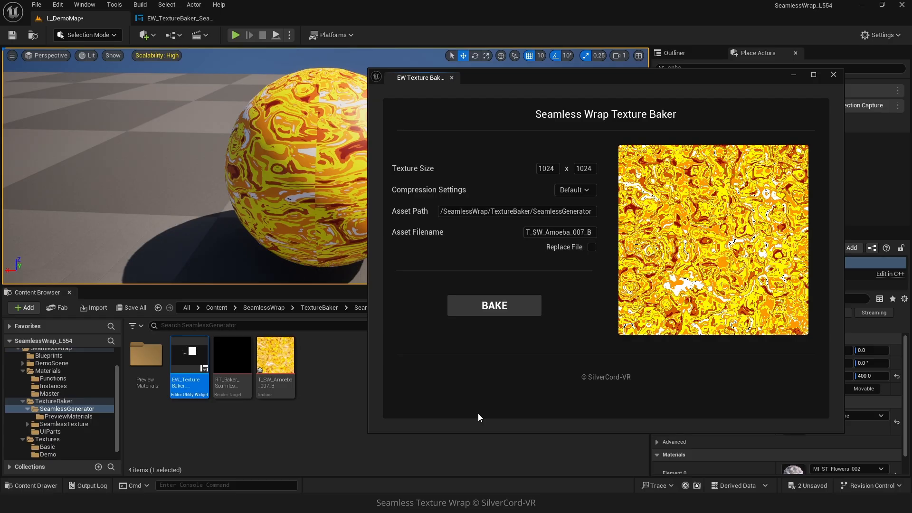
- Close the baker window and move T_SW_Amoeba_007_B into Textures/Demo
{"action": "left_click", "coordinate": [833, 75]}
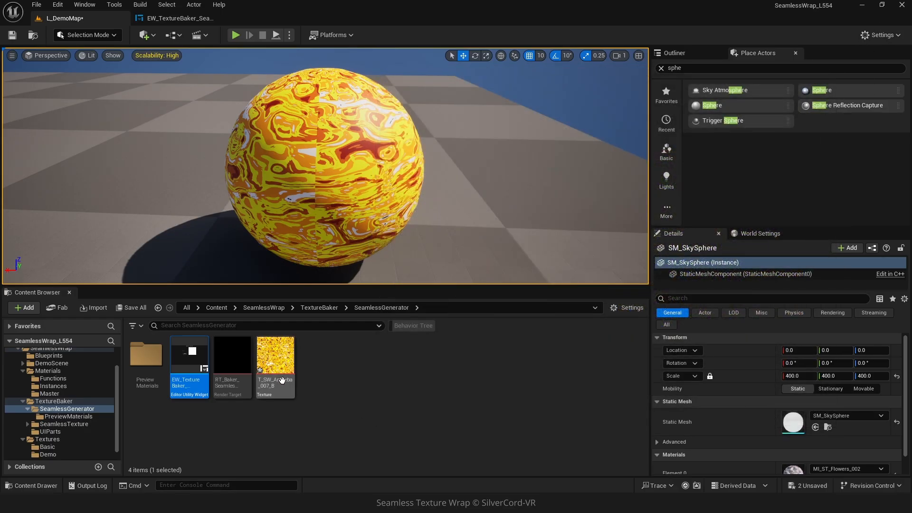
{"action": "scroll", "coordinate": [67, 440], "scroll_direction": "down", "scroll_amount": 1}
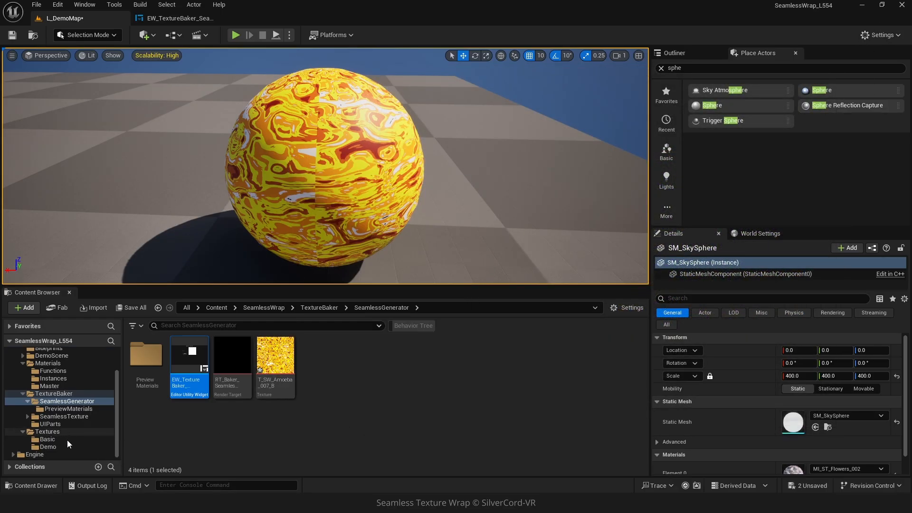
{"action": "left_click_drag", "start_coordinate": [276, 361], "coordinate": [55, 439]}
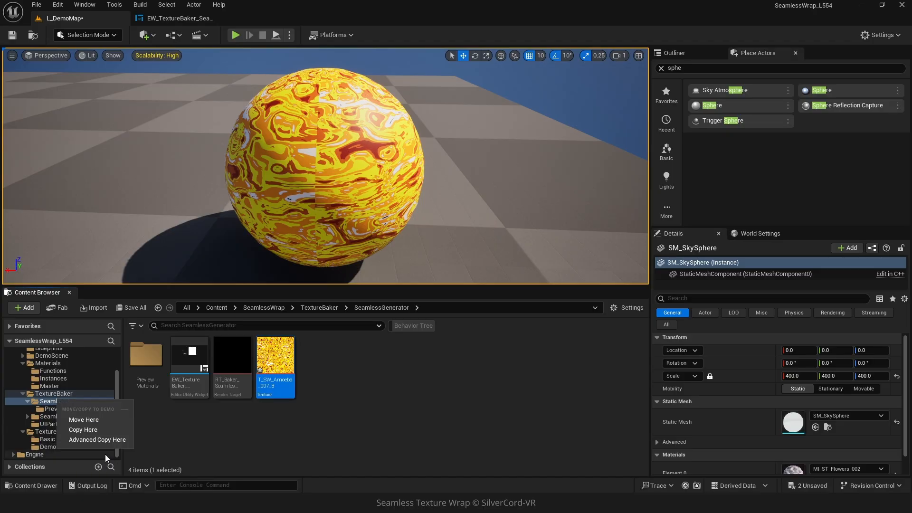
{"action": "left_click", "coordinate": [83, 429]}
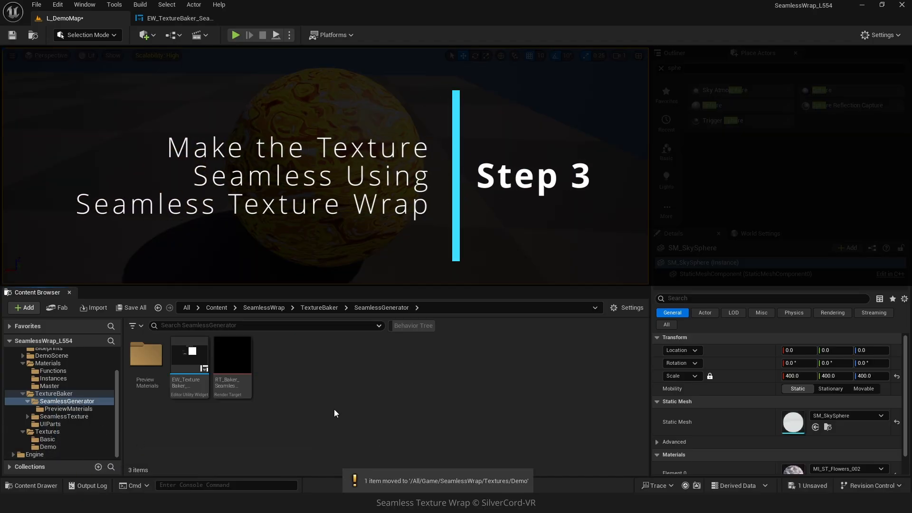
- In Master, create an instance of MM_SeamlssWrap_Demo with the default name and apply it to the sphere
{"action": "left_click", "coordinate": [55, 385]}
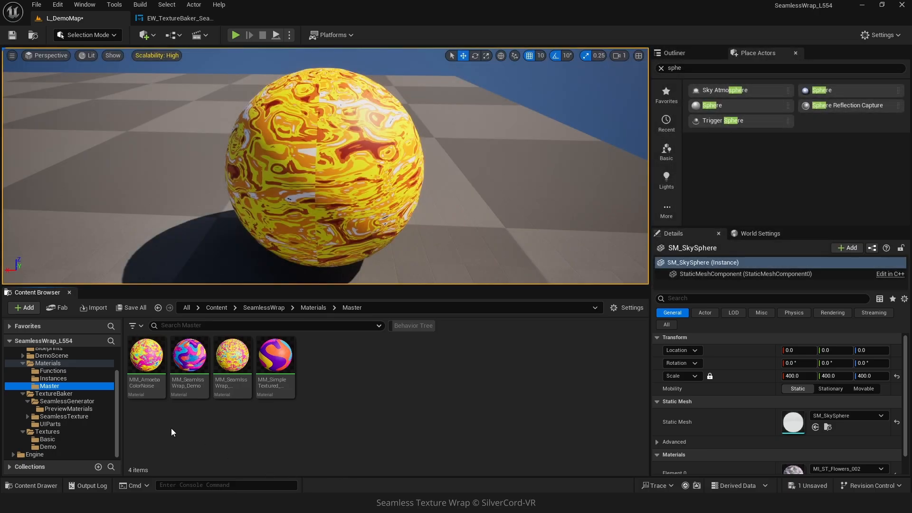
{"action": "right_click", "coordinate": [190, 364]}
{"action": "mouse_move", "coordinate": [250, 189]}
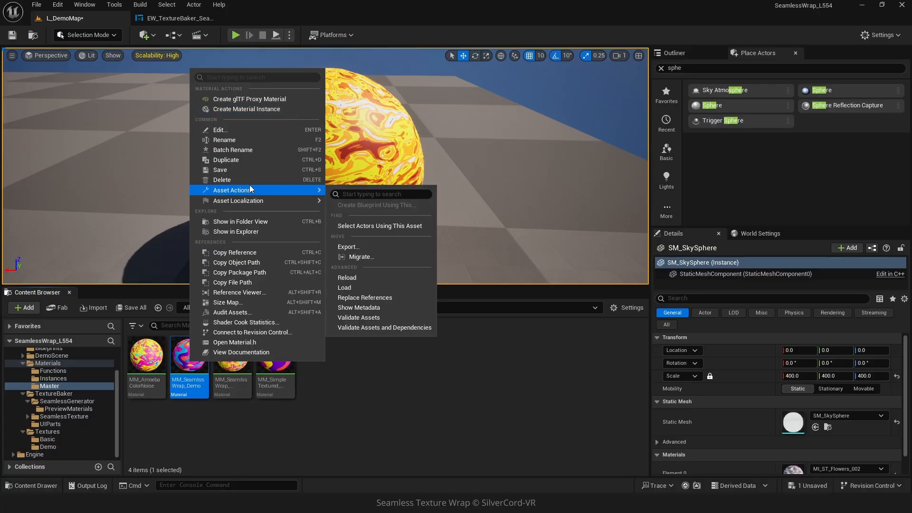
{"action": "left_click", "coordinate": [250, 109]}
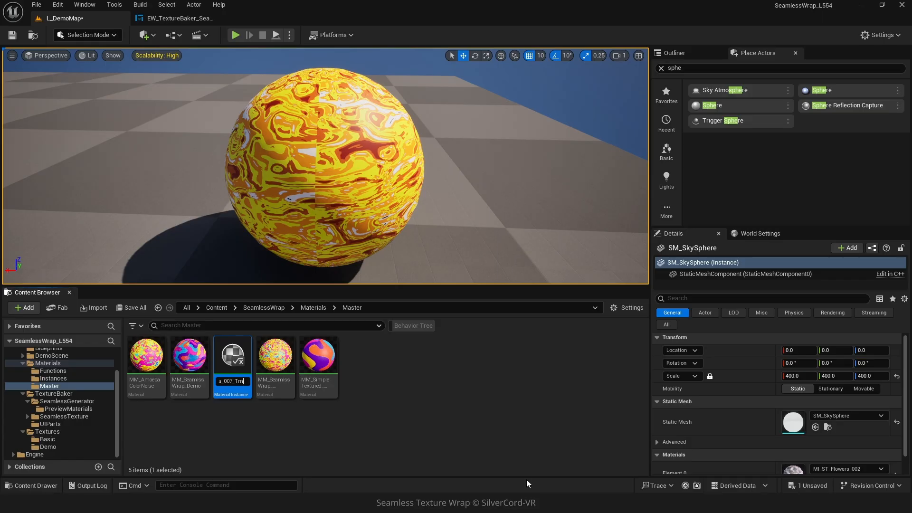
{"action": "key", "text": "Return"}
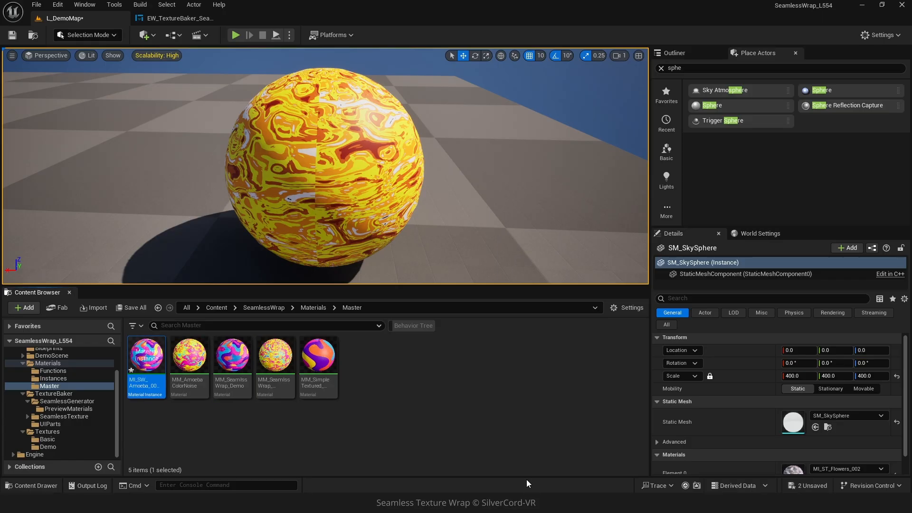
{"action": "left_click_drag", "start_coordinate": [149, 375], "coordinate": [320, 178]}
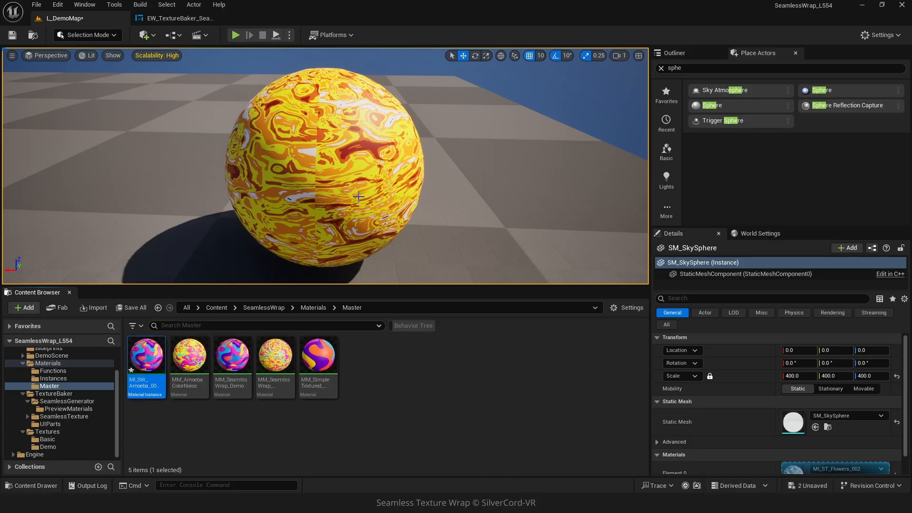
- Override the new instance's Texture parameter with T_SW_Amoeba_007_B and check the sphere
{"action": "double_click", "coordinate": [154, 365]}
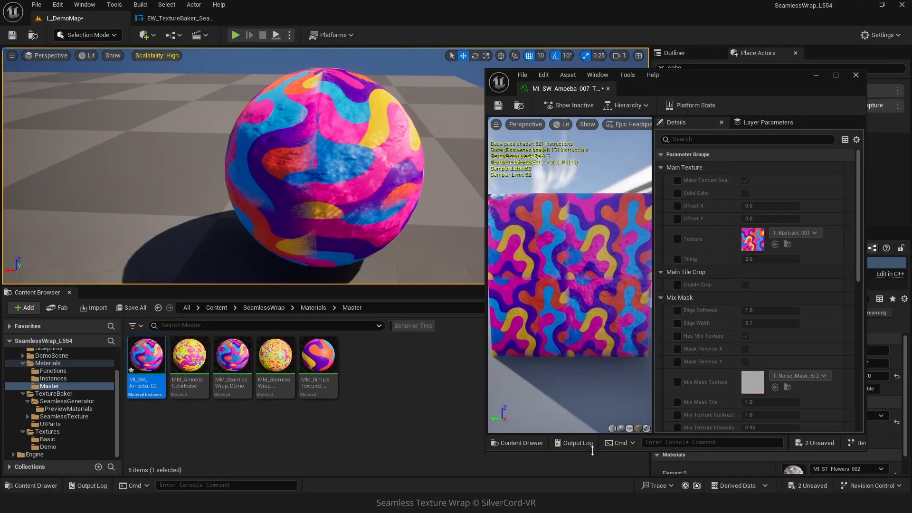
{"action": "left_click_drag", "start_coordinate": [753, 85], "coordinate": [718, 65]}
{"action": "left_click", "coordinate": [642, 218]}
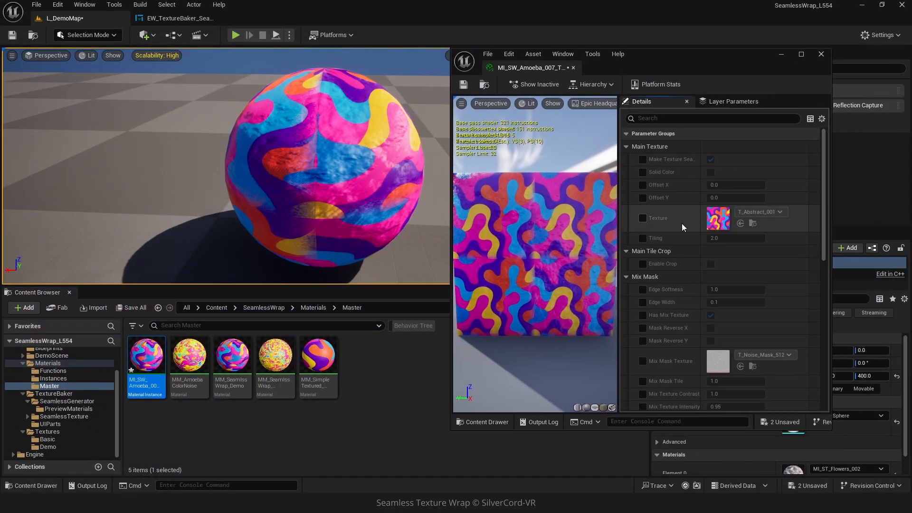
{"action": "left_click", "coordinate": [755, 212]}
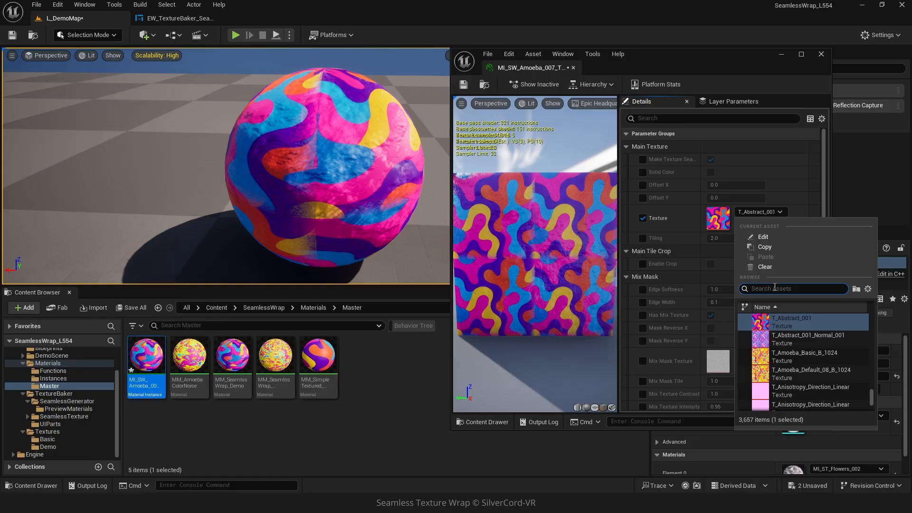
{"action": "type", "text": "amoeba"}
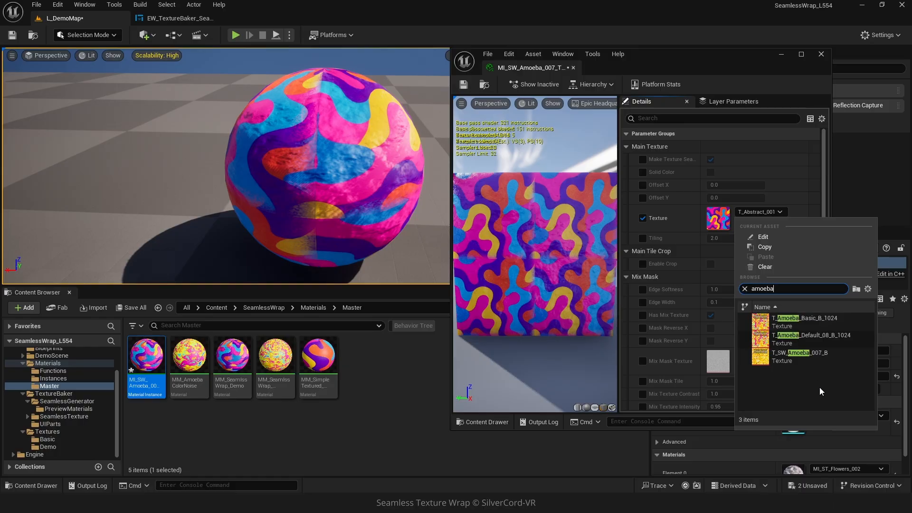
{"action": "left_click", "coordinate": [824, 357]}
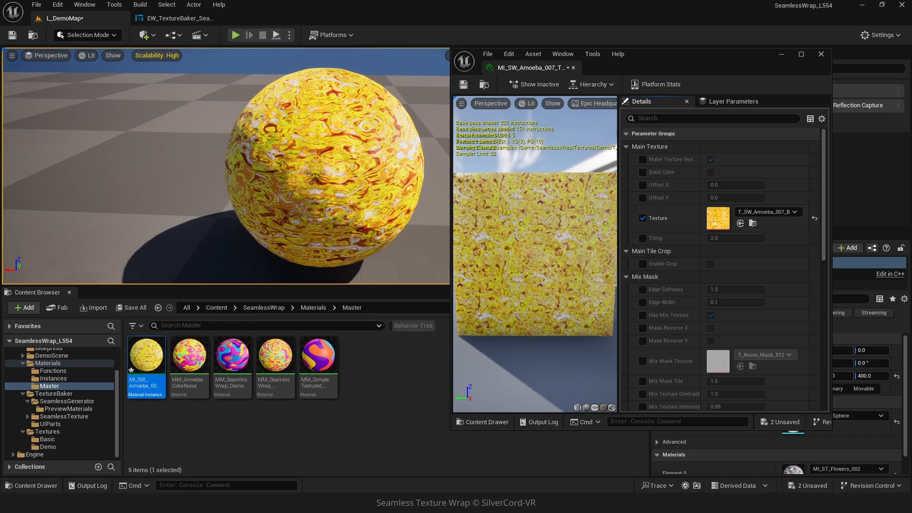
{"action": "mouse_move", "coordinate": [228, 181]}
{"action": "left_mouse_down"}
{"action": "mouse_move", "coordinate": [247, 200]}
{"action": "mouse_move", "coordinate": [231, 181]}
{"action": "left_mouse_up"}
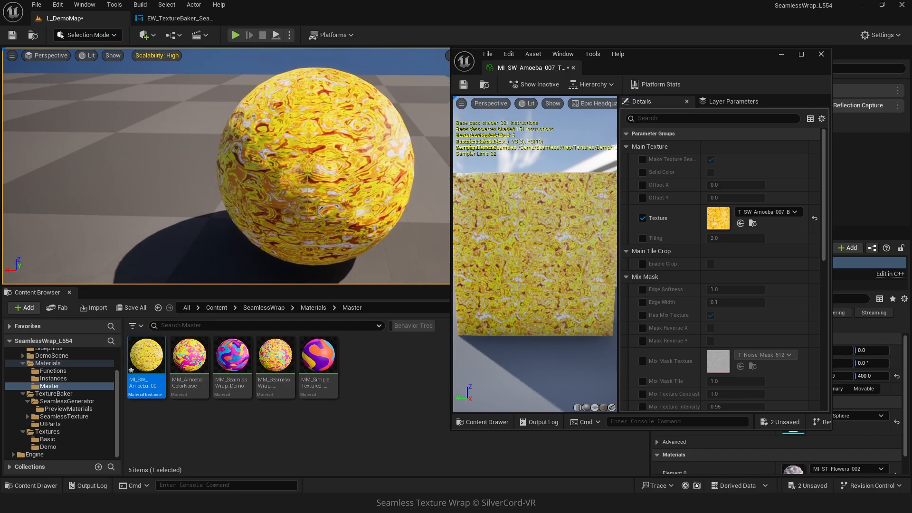
{"action": "right_click_drag", "start_coordinate": [231, 181], "coordinate": [249, 195]}
{"action": "key", "text": "a"}
{"action": "left_click_drag", "start_coordinate": [534, 257], "coordinate": [545, 256]}
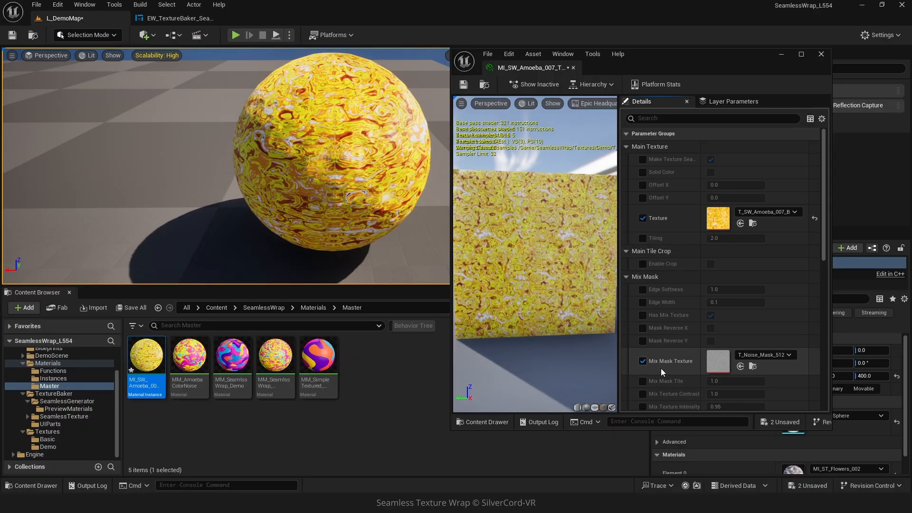
- Turn off Has Mix Texture, set Edge Width 0.084 and Tiling 1.0, then save
{"action": "left_click", "coordinate": [710, 315]}
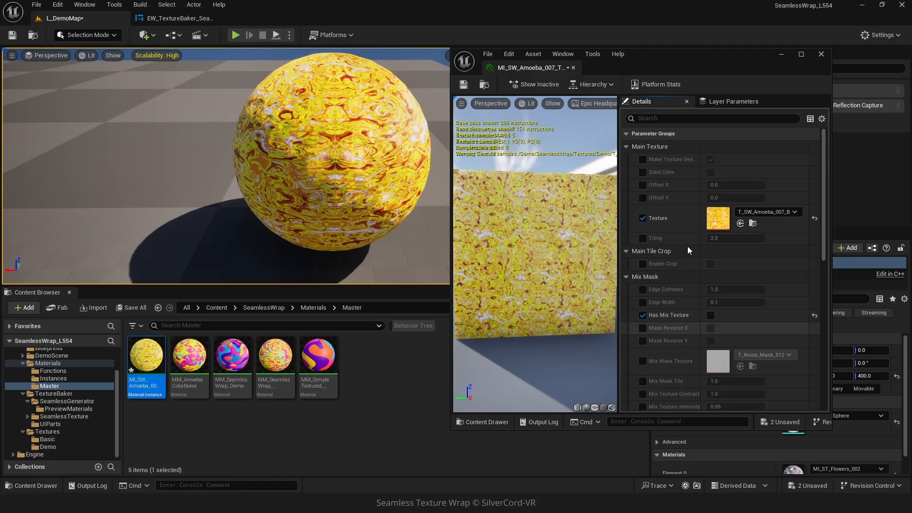
{"action": "left_click_drag", "start_coordinate": [736, 302], "coordinate": [717, 302]}
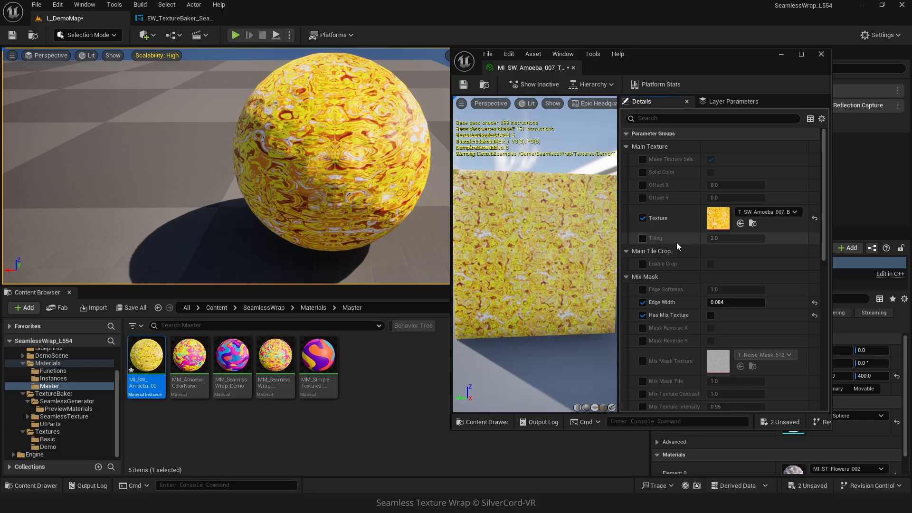
{"action": "left_click", "coordinate": [643, 238]}
{"action": "left_click", "coordinate": [727, 238]}
{"action": "type", "text": "1"}
{"action": "key", "text": "Return"}
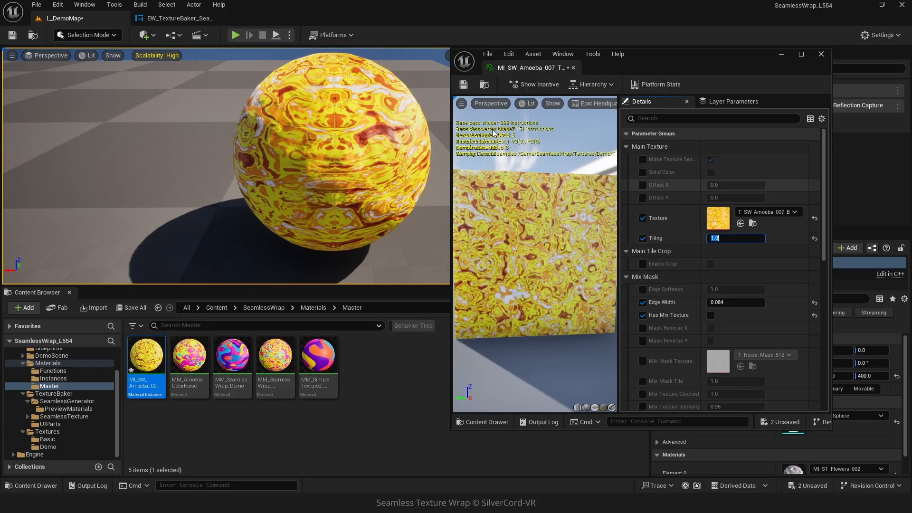
{"action": "left_click", "coordinate": [463, 84]}
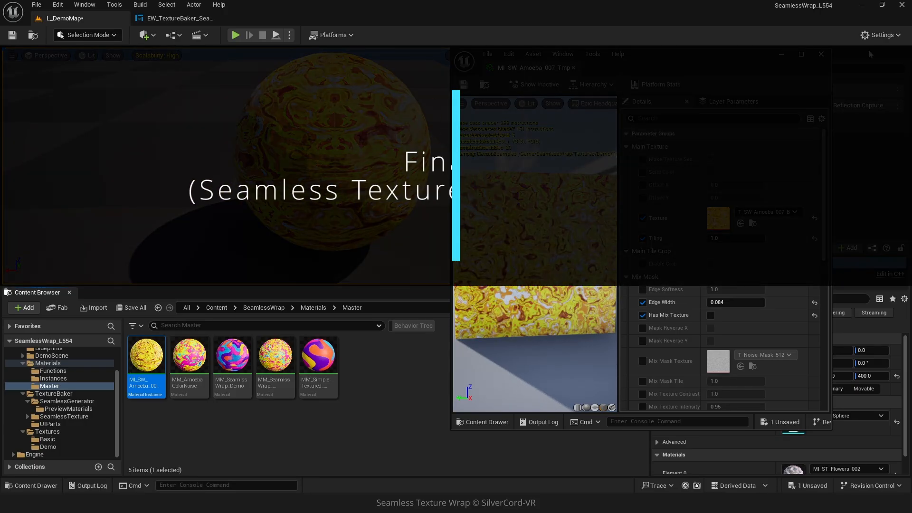
- Close the instance editor and open EW_TextureBaker_Seamless from TextureBaker/SeamlessTexture
{"action": "left_click", "coordinate": [825, 58]}
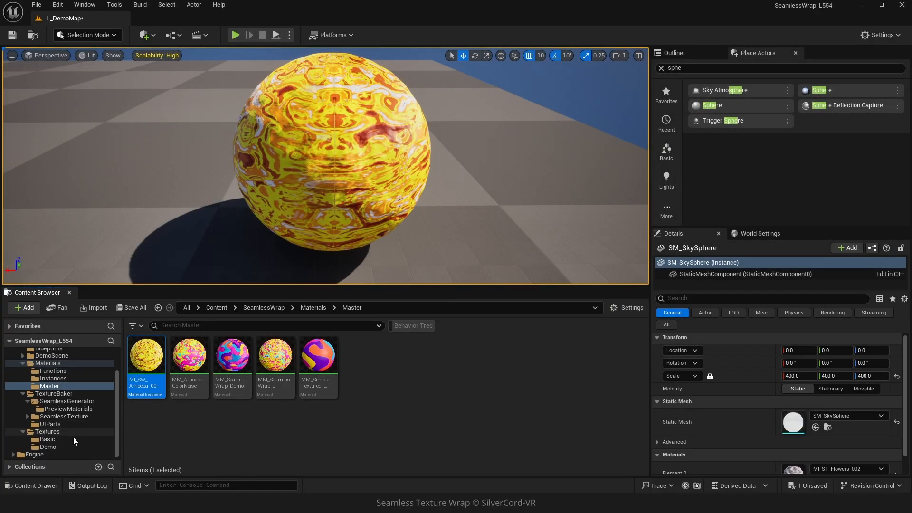
{"action": "left_click", "coordinate": [27, 416]}
{"action": "left_click", "coordinate": [53, 417]}
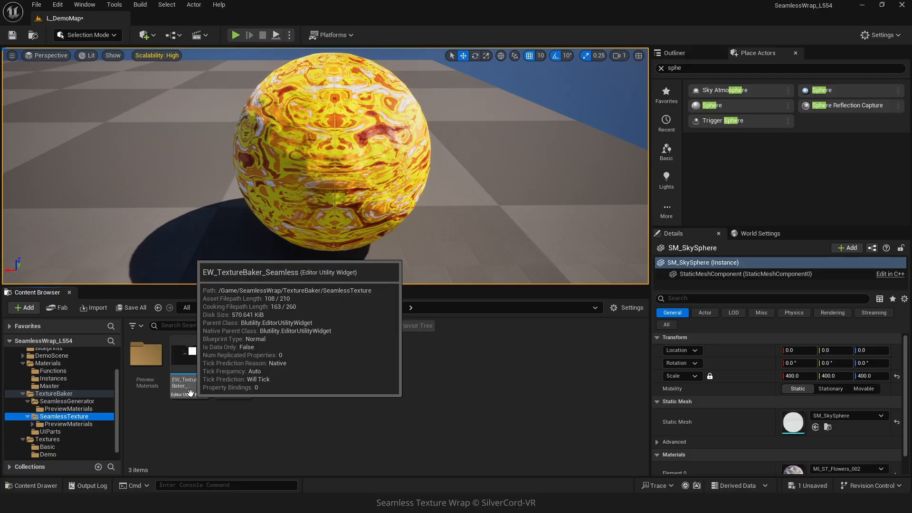
{"action": "double_click", "coordinate": [190, 392]}
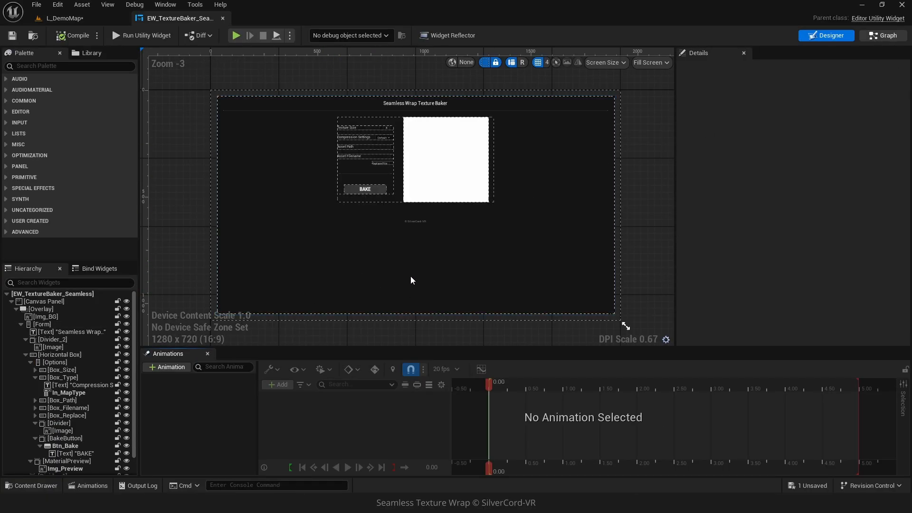
- Set the SourceMaterial default to MI_SW_Amoeba_007_Tmp, compile the baker blueprint, and run the texture baker
{"action": "scroll", "coordinate": [40, 169], "scroll_direction": "down", "scroll_amount": 6}
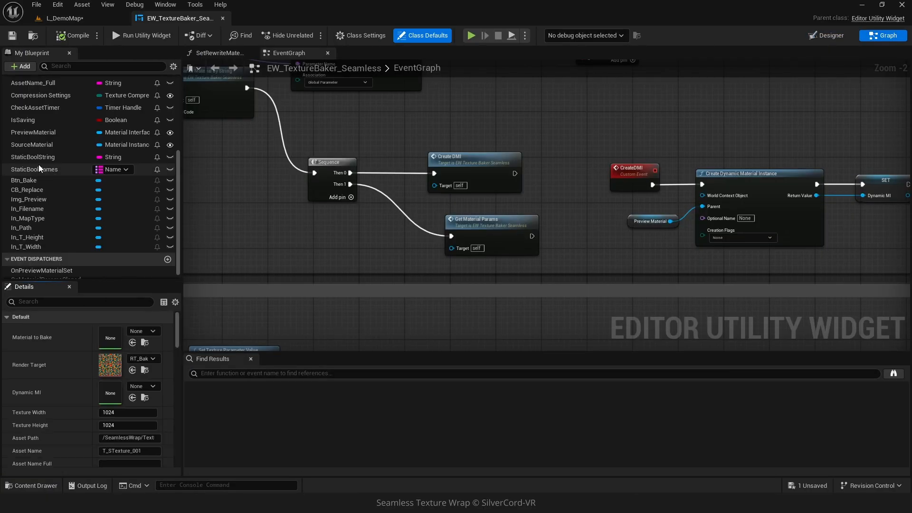
{"action": "left_click", "coordinate": [42, 144]}
{"action": "scroll", "coordinate": [132, 431], "scroll_direction": "down", "scroll_amount": 5}
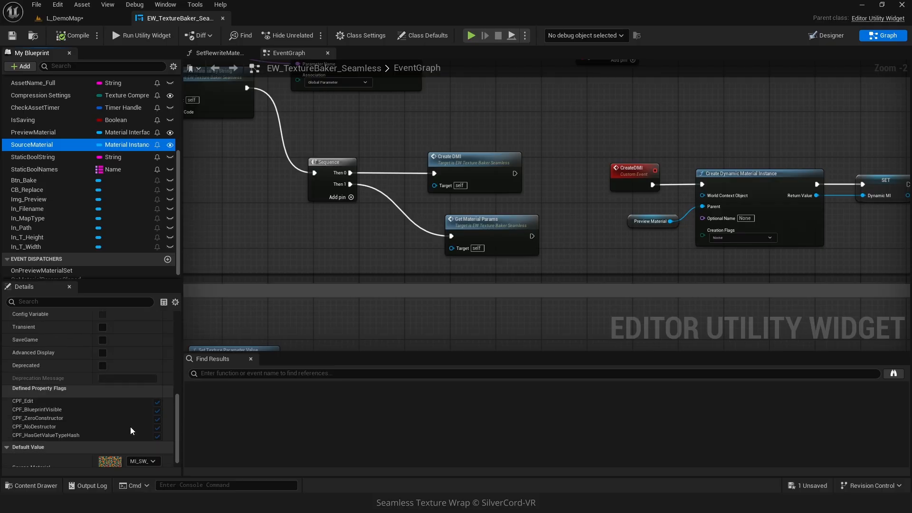
{"action": "scroll", "coordinate": [133, 431], "scroll_direction": "down", "scroll_amount": 1}
{"action": "left_click", "coordinate": [142, 447]}
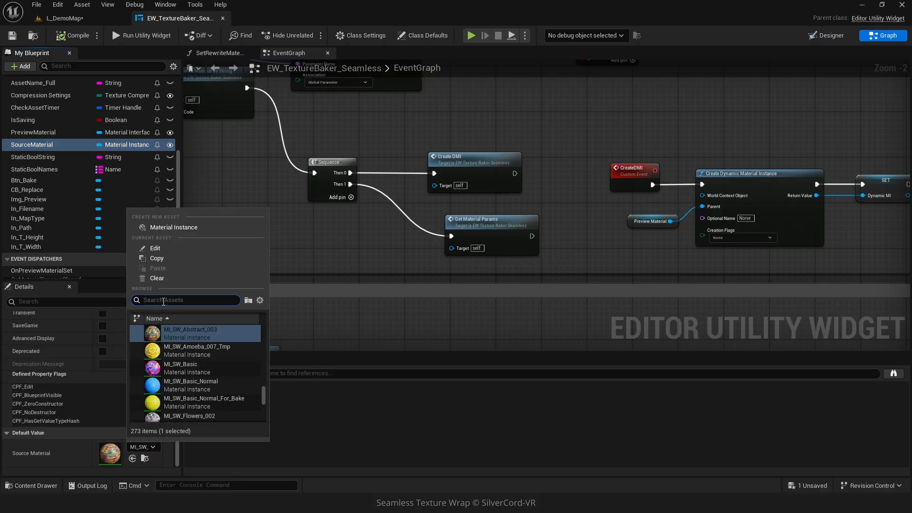
{"action": "type", "text": "amoeba_00"}
{"action": "left_click", "coordinate": [196, 351]}
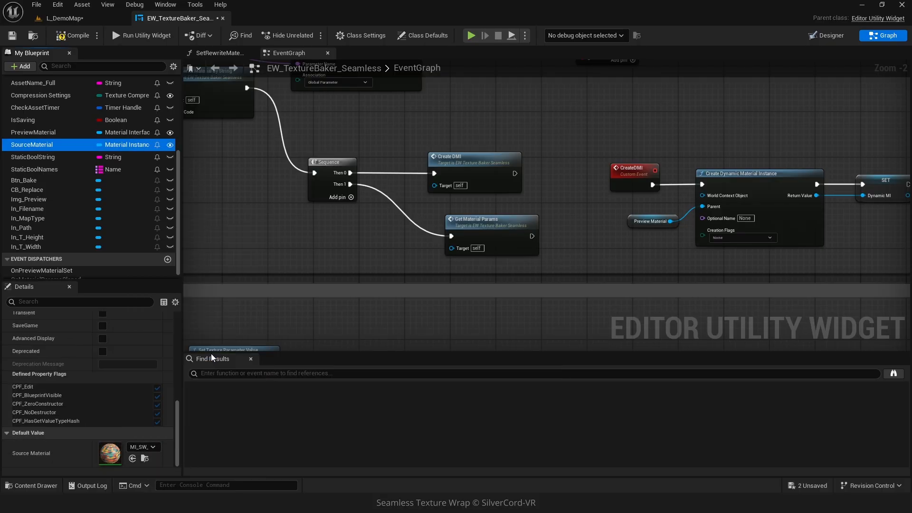
{"action": "left_click", "coordinate": [73, 35]}
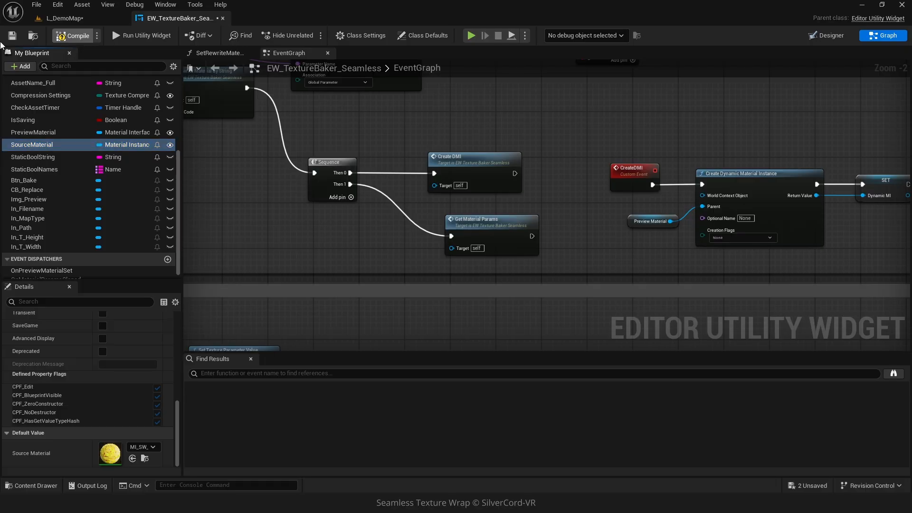
{"action": "left_click", "coordinate": [141, 35]}
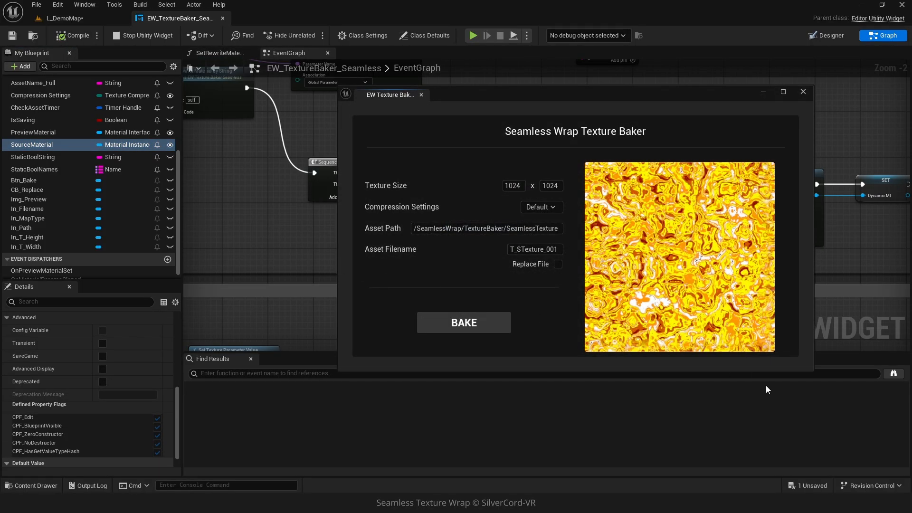
- From the L_DemoMap tab, bake the amoeba to texture T_SW_Amoeba_007_B, then close the baker window
{"action": "left_click", "coordinate": [58, 19]}
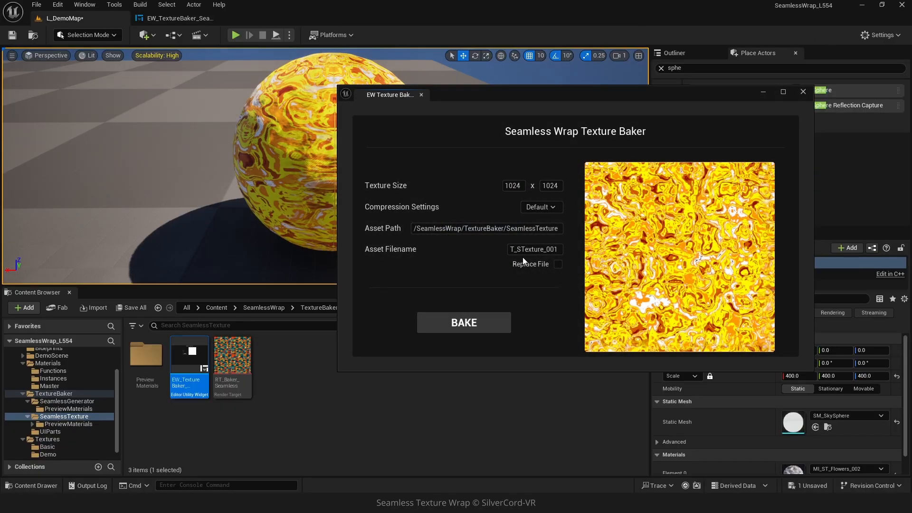
{"action": "left_click_drag", "start_coordinate": [518, 248], "coordinate": [706, 312]}
{"action": "type", "text": "SW_Amoeba_007_B"}
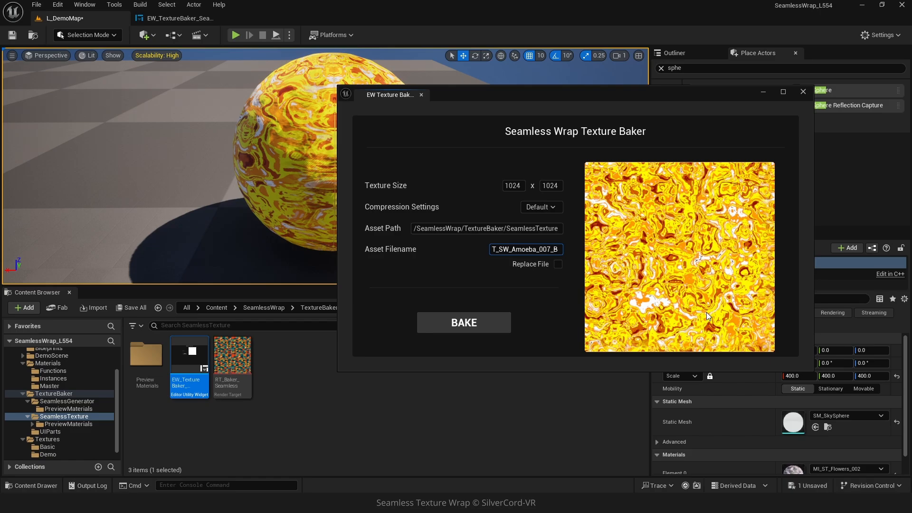
{"action": "left_click", "coordinate": [472, 332]}
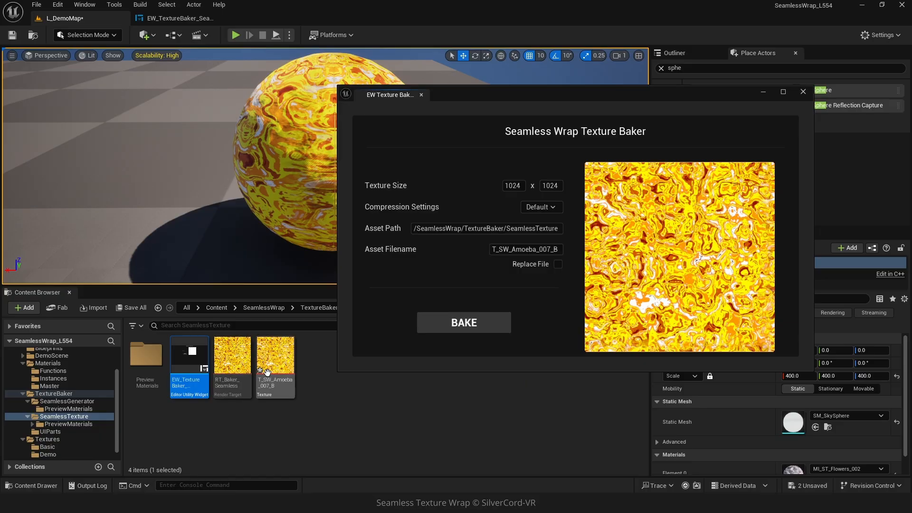
{"action": "left_click", "coordinate": [802, 91]}
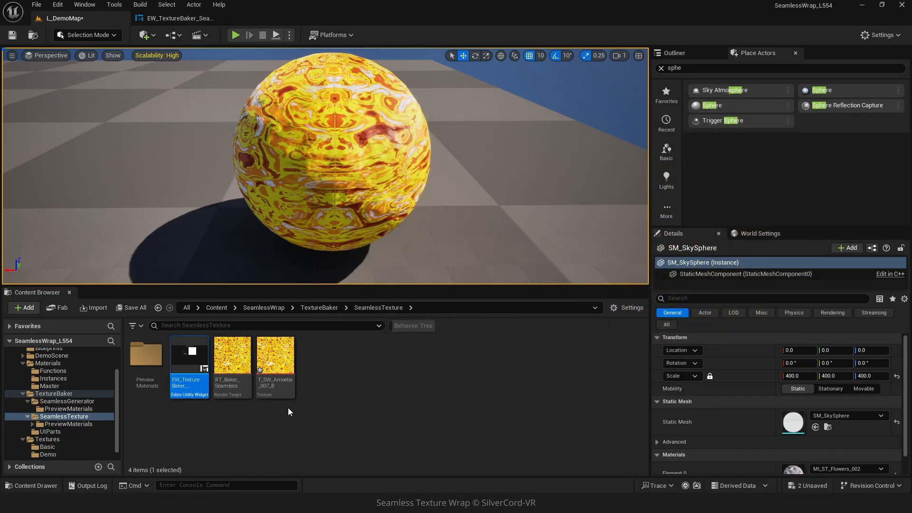
- In Materials > Master, create a material instance of MM_SimpleTextured_Demo named MI_ST_Amoeba_007
{"action": "scroll", "coordinate": [56, 381], "scroll_direction": "down", "scroll_amount": 1}
{"action": "left_click", "coordinate": [53, 378]}
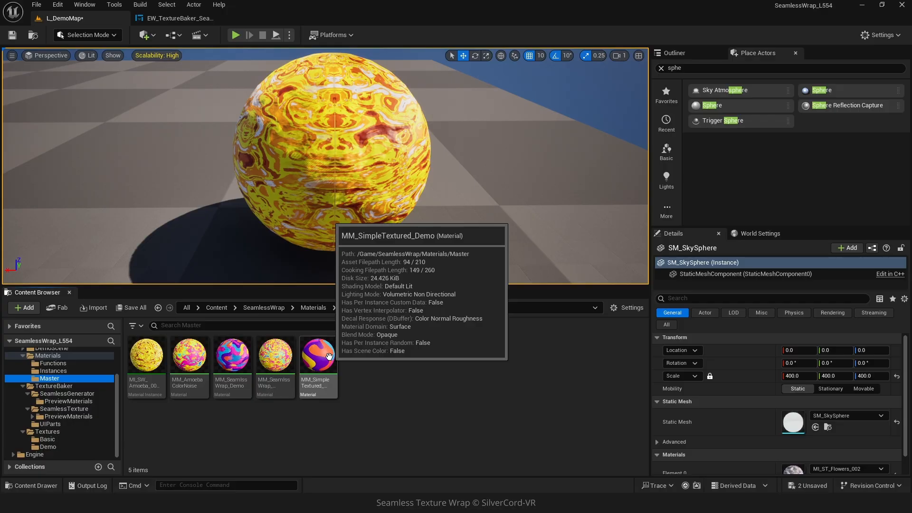
{"action": "right_click", "coordinate": [328, 356]}
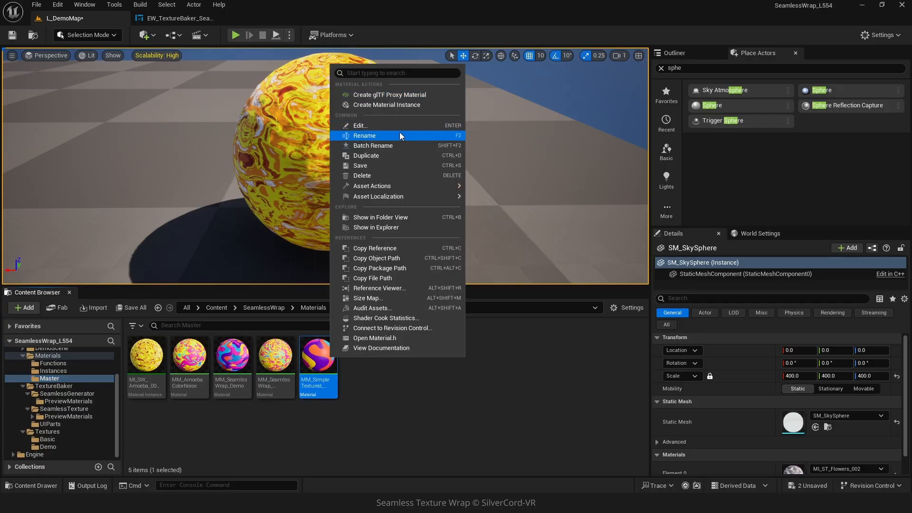
{"action": "left_click", "coordinate": [398, 105]}
{"action": "type", "text": "MI"}
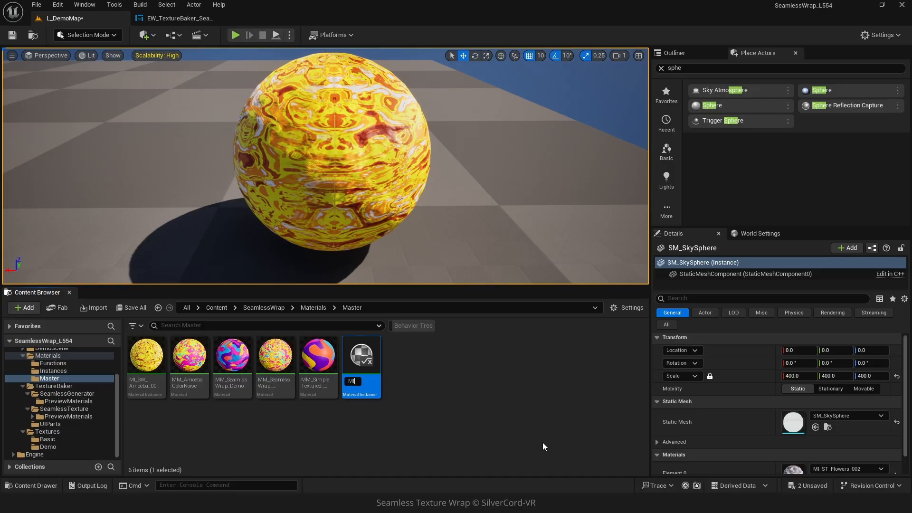
{"action": "type", "text": "_ST_Amoeba_007"}
{"action": "key", "text": "Return"}
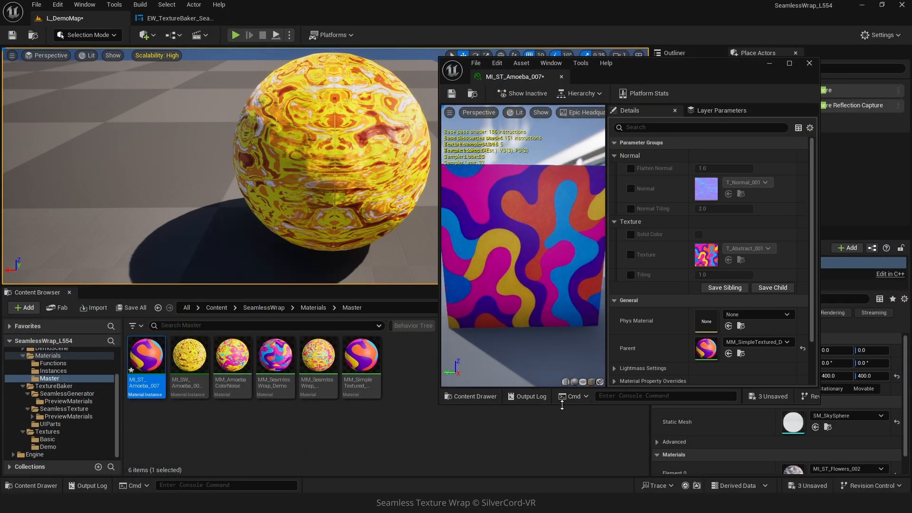
- Set the instance's Texture to T_SW_Amoeba_007_B, save it, and drag MI_ST_Amoeba_007 onto the sphere
{"action": "left_click", "coordinate": [742, 248]}
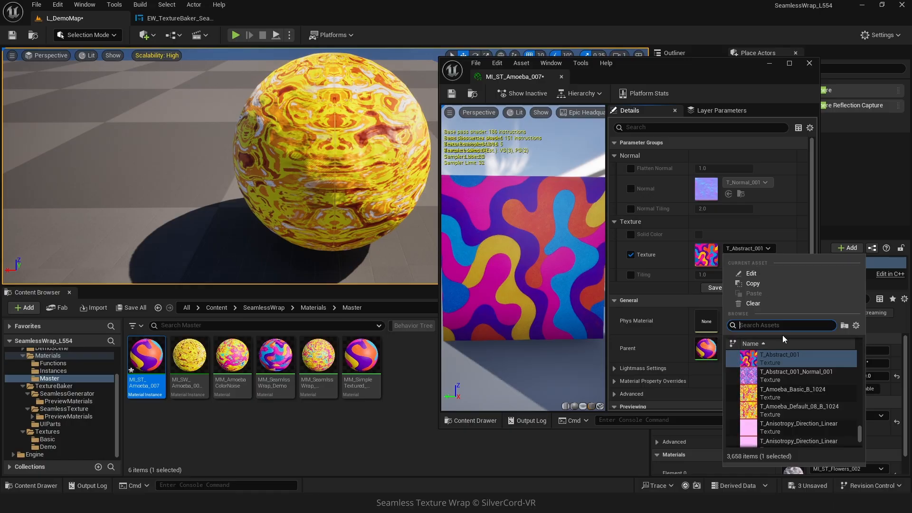
{"action": "type", "text": "am"}
{"action": "left_click", "coordinate": [789, 411]}
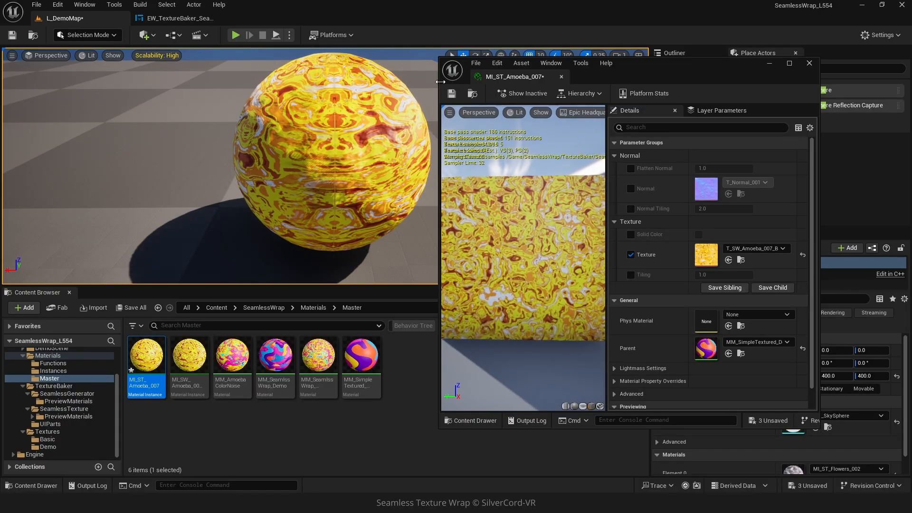
{"action": "left_click", "coordinate": [452, 93]}
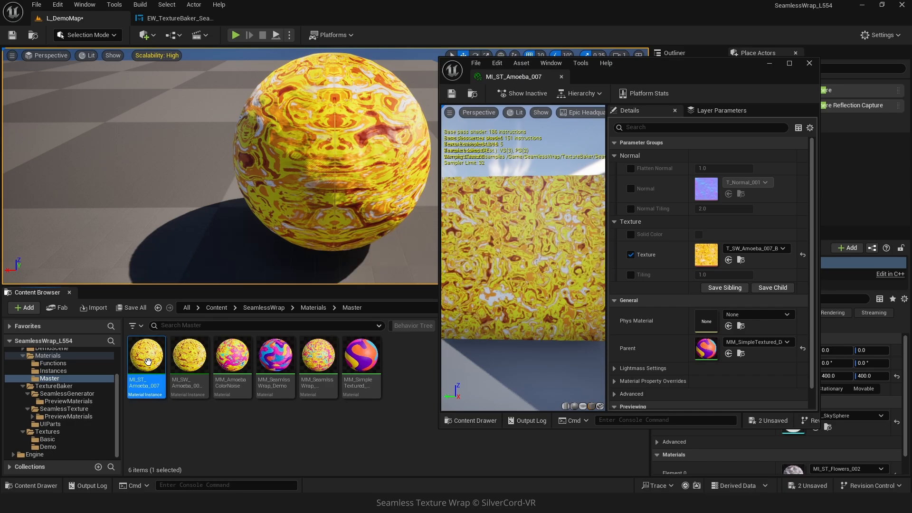
{"action": "left_click_drag", "start_coordinate": [146, 359], "coordinate": [359, 165]}
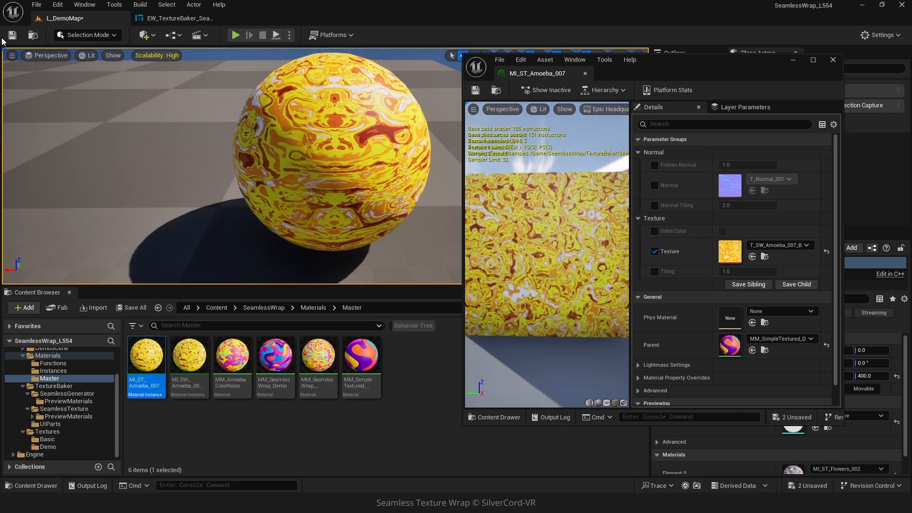
{"action": "left_click", "coordinate": [88, 56]}
{"action": "mouse_move", "coordinate": [145, 195]}
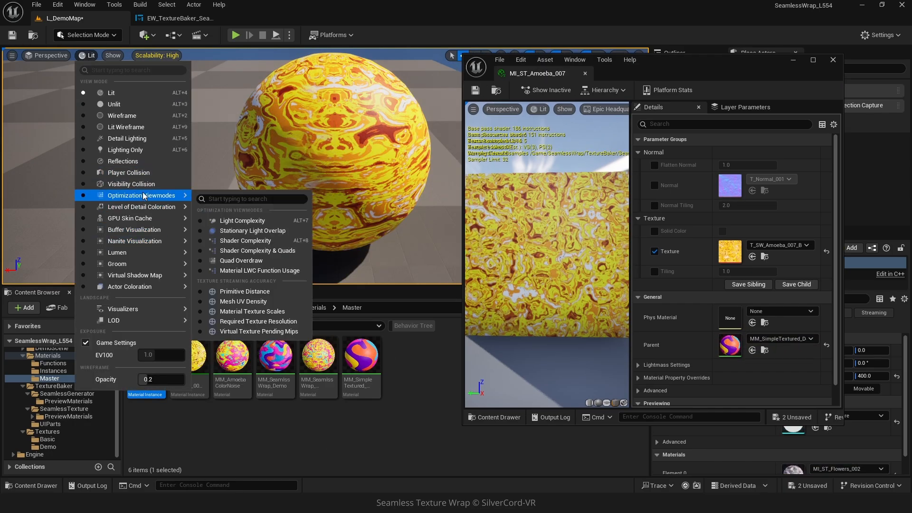
{"action": "left_click", "coordinate": [232, 242]}
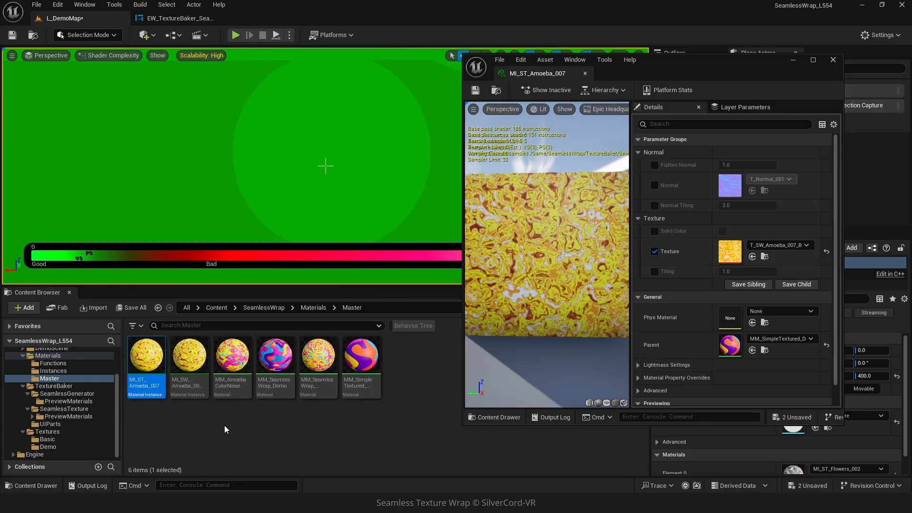
{"action": "left_click_drag", "start_coordinate": [189, 361], "coordinate": [365, 165]}
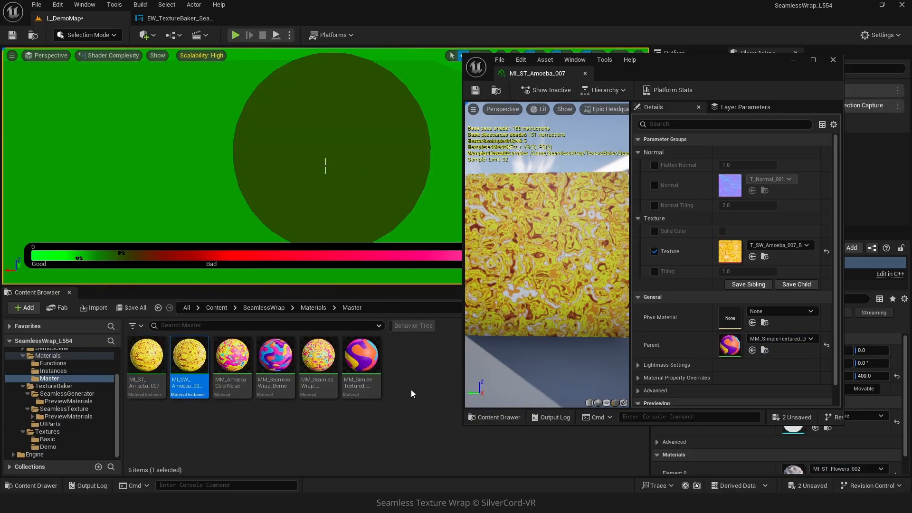
{"action": "left_click_drag", "start_coordinate": [317, 361], "coordinate": [383, 212]}
{"action": "mouse_move", "coordinate": [319, 389]}
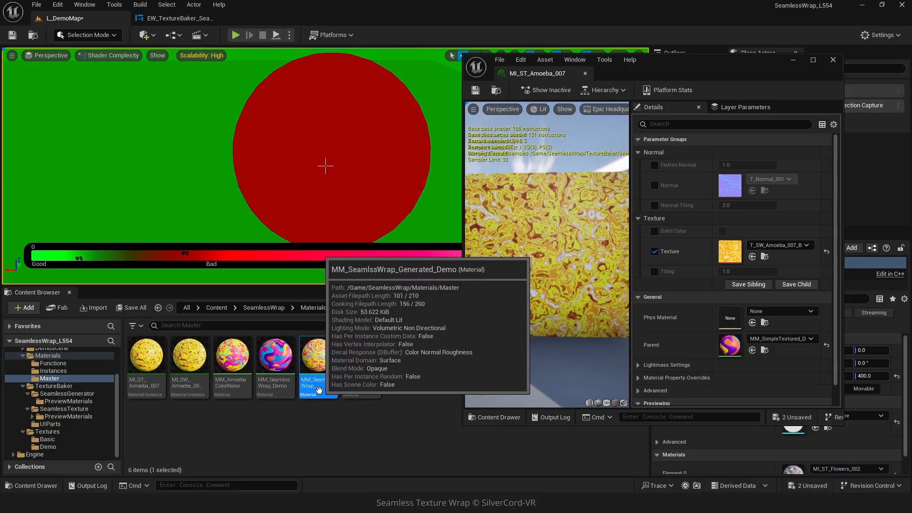
{"action": "left_click", "coordinate": [146, 359]}
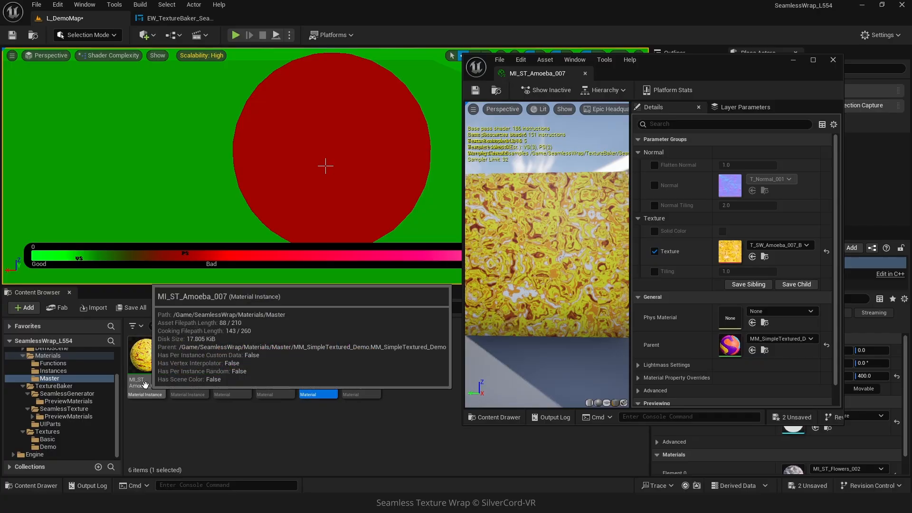
{"action": "left_click_drag", "start_coordinate": [146, 359], "coordinate": [306, 197]}
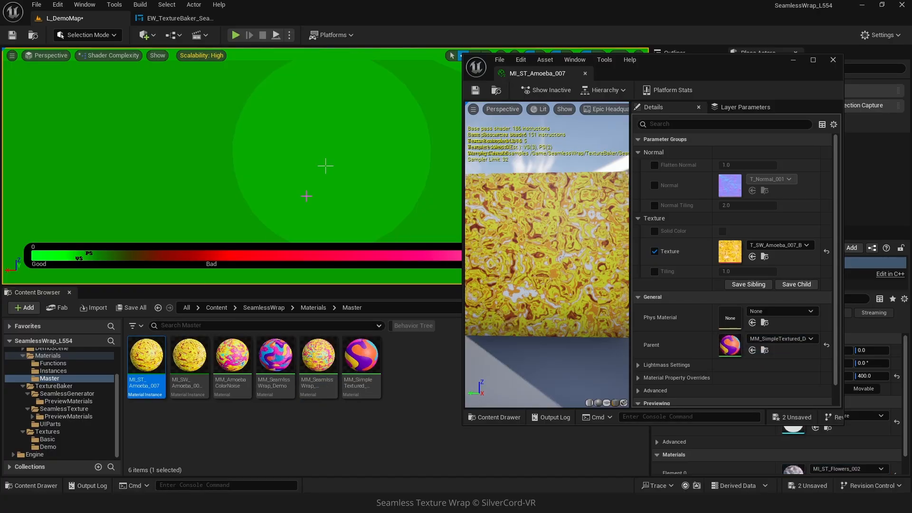
{"action": "left_click", "coordinate": [108, 55]}
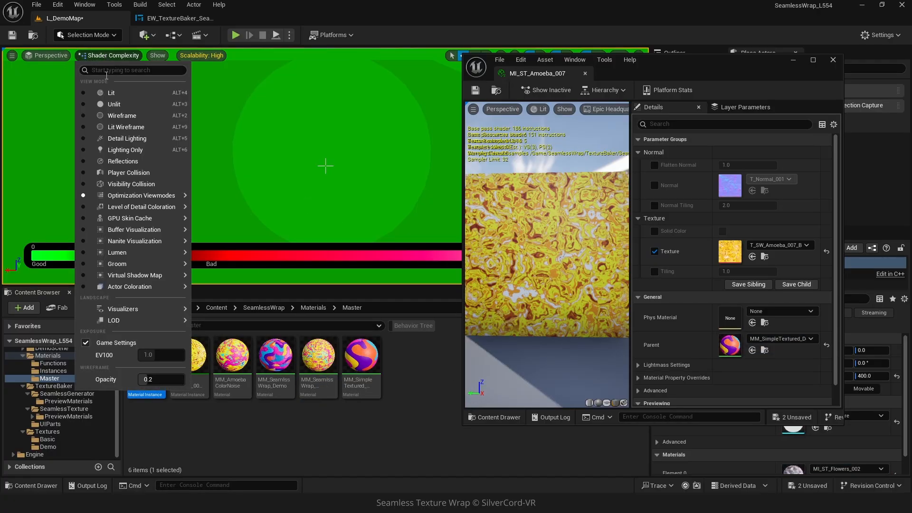
{"action": "left_click", "coordinate": [112, 94]}
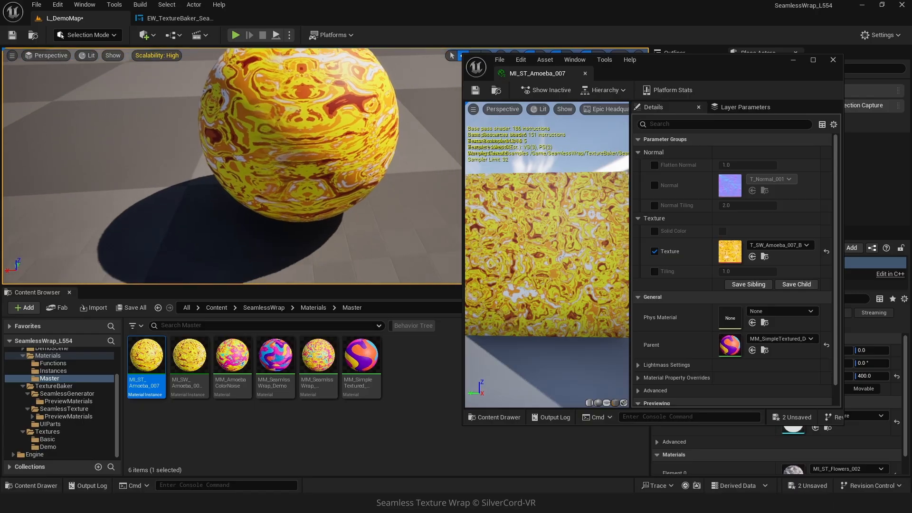
{"action": "right_click_drag", "start_coordinate": [308, 160], "coordinate": [436, 166]}
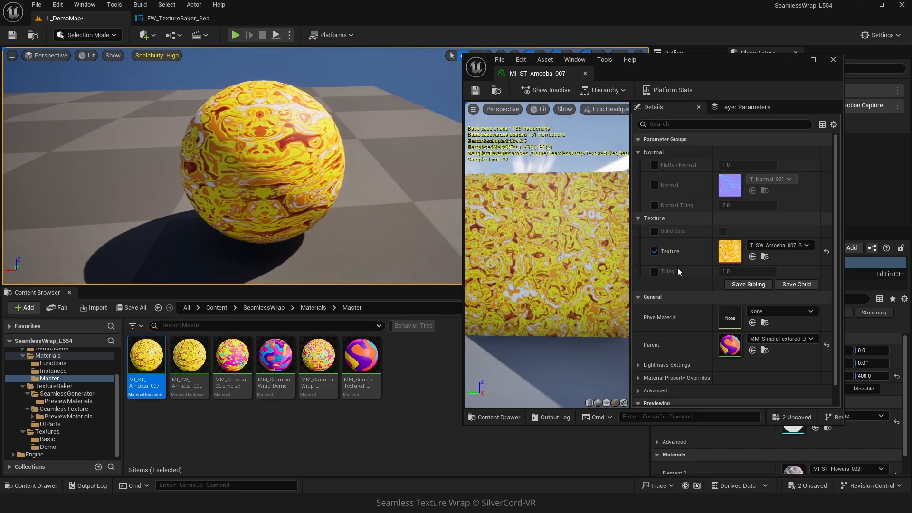
- Enable the Tiling override on MI_ST_Amoeba_007 and set it to 4.0, trying 2.0 first
{"action": "left_click", "coordinate": [654, 271]}
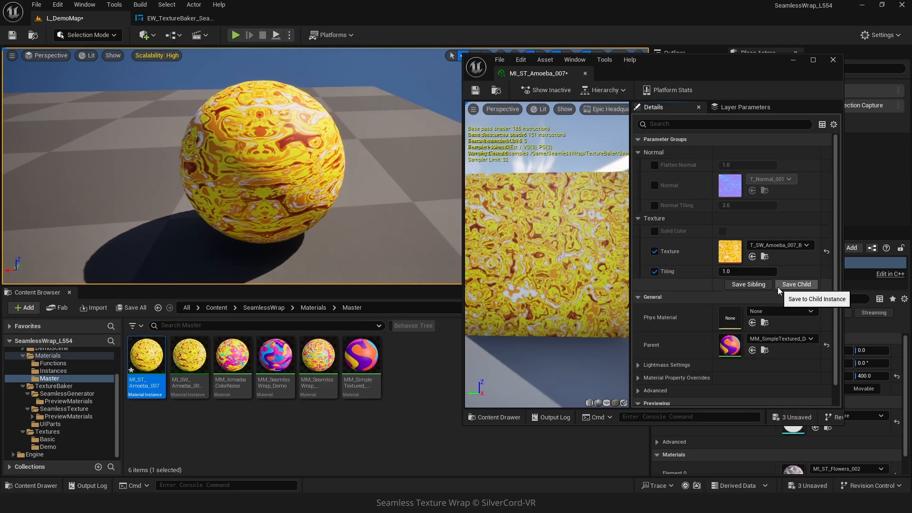
{"action": "left_click", "coordinate": [732, 271]}
{"action": "type", "text": "2"}
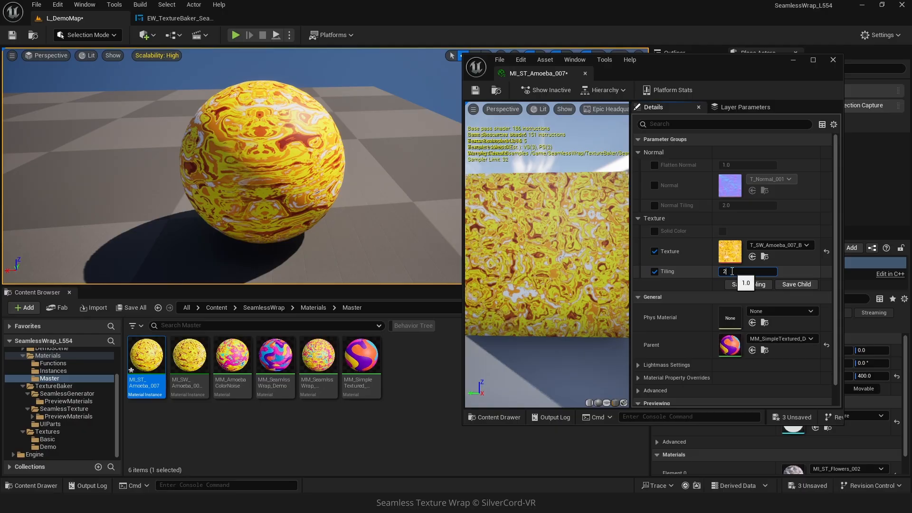
{"action": "key", "text": "Return"}
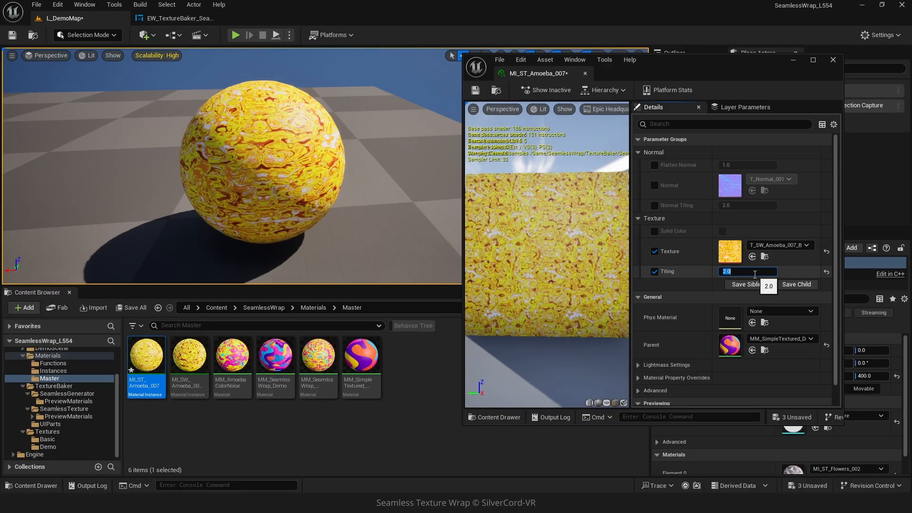
{"action": "type", "text": "4"}
{"action": "key", "text": "Return"}
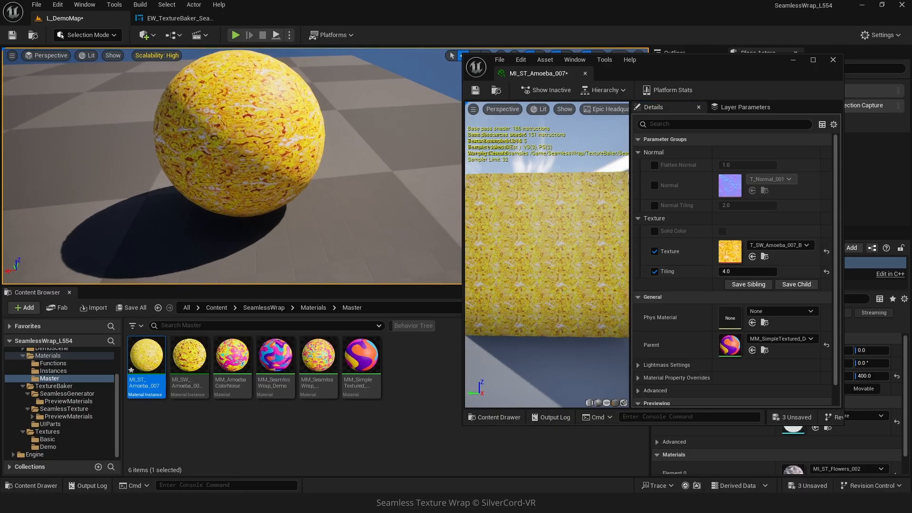
{"action": "key", "text": "a"}
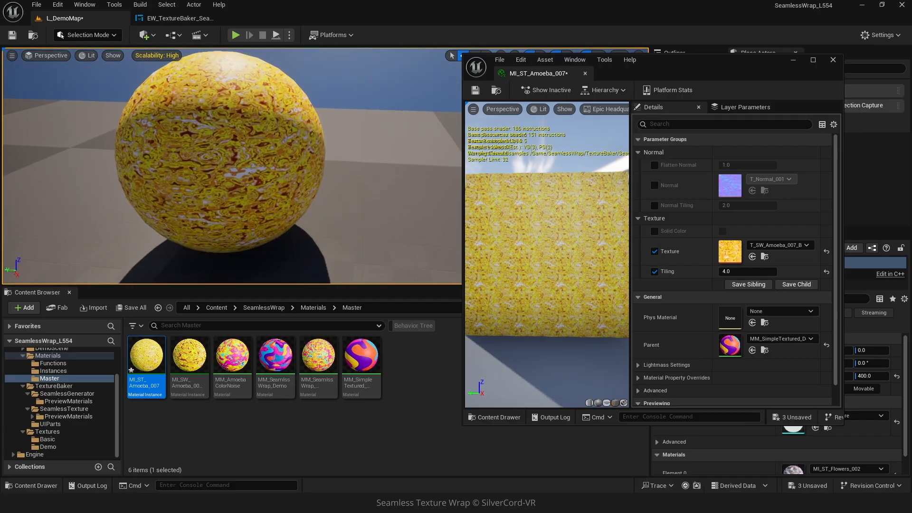